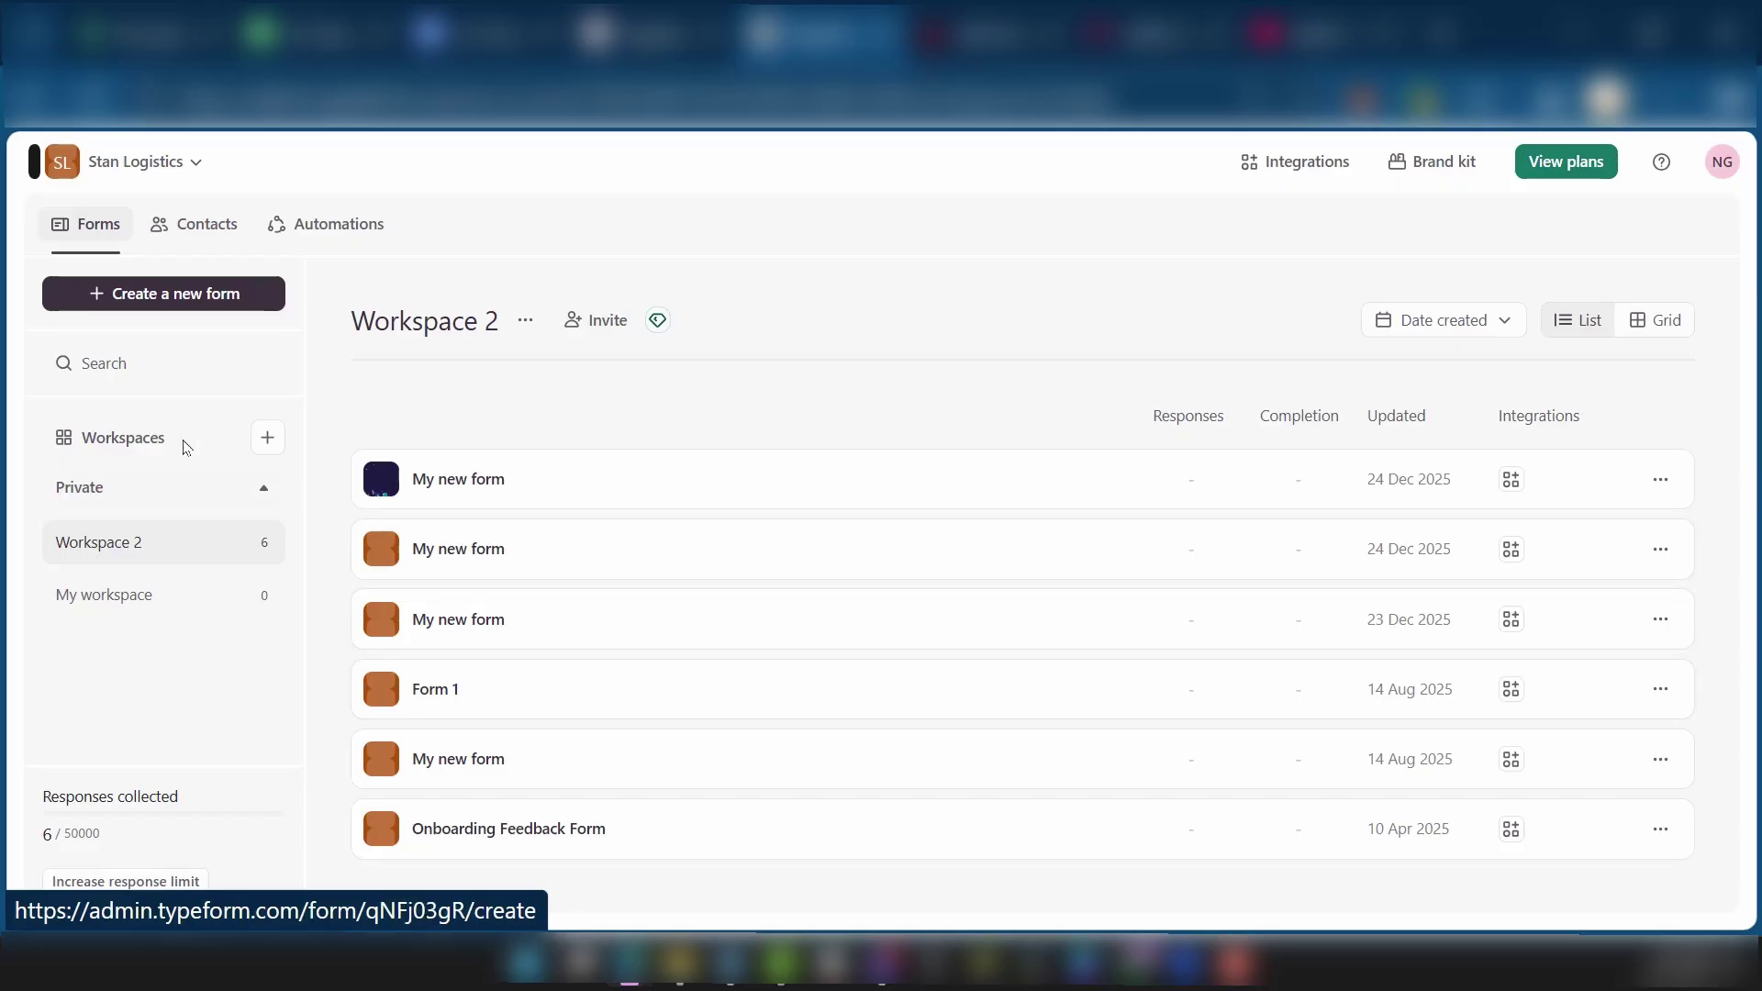
# Create a new form from the AI prompt "I need a lead qualification quiz for a SaaS product" and apply the suggested questions.
pyautogui.click(189, 295)
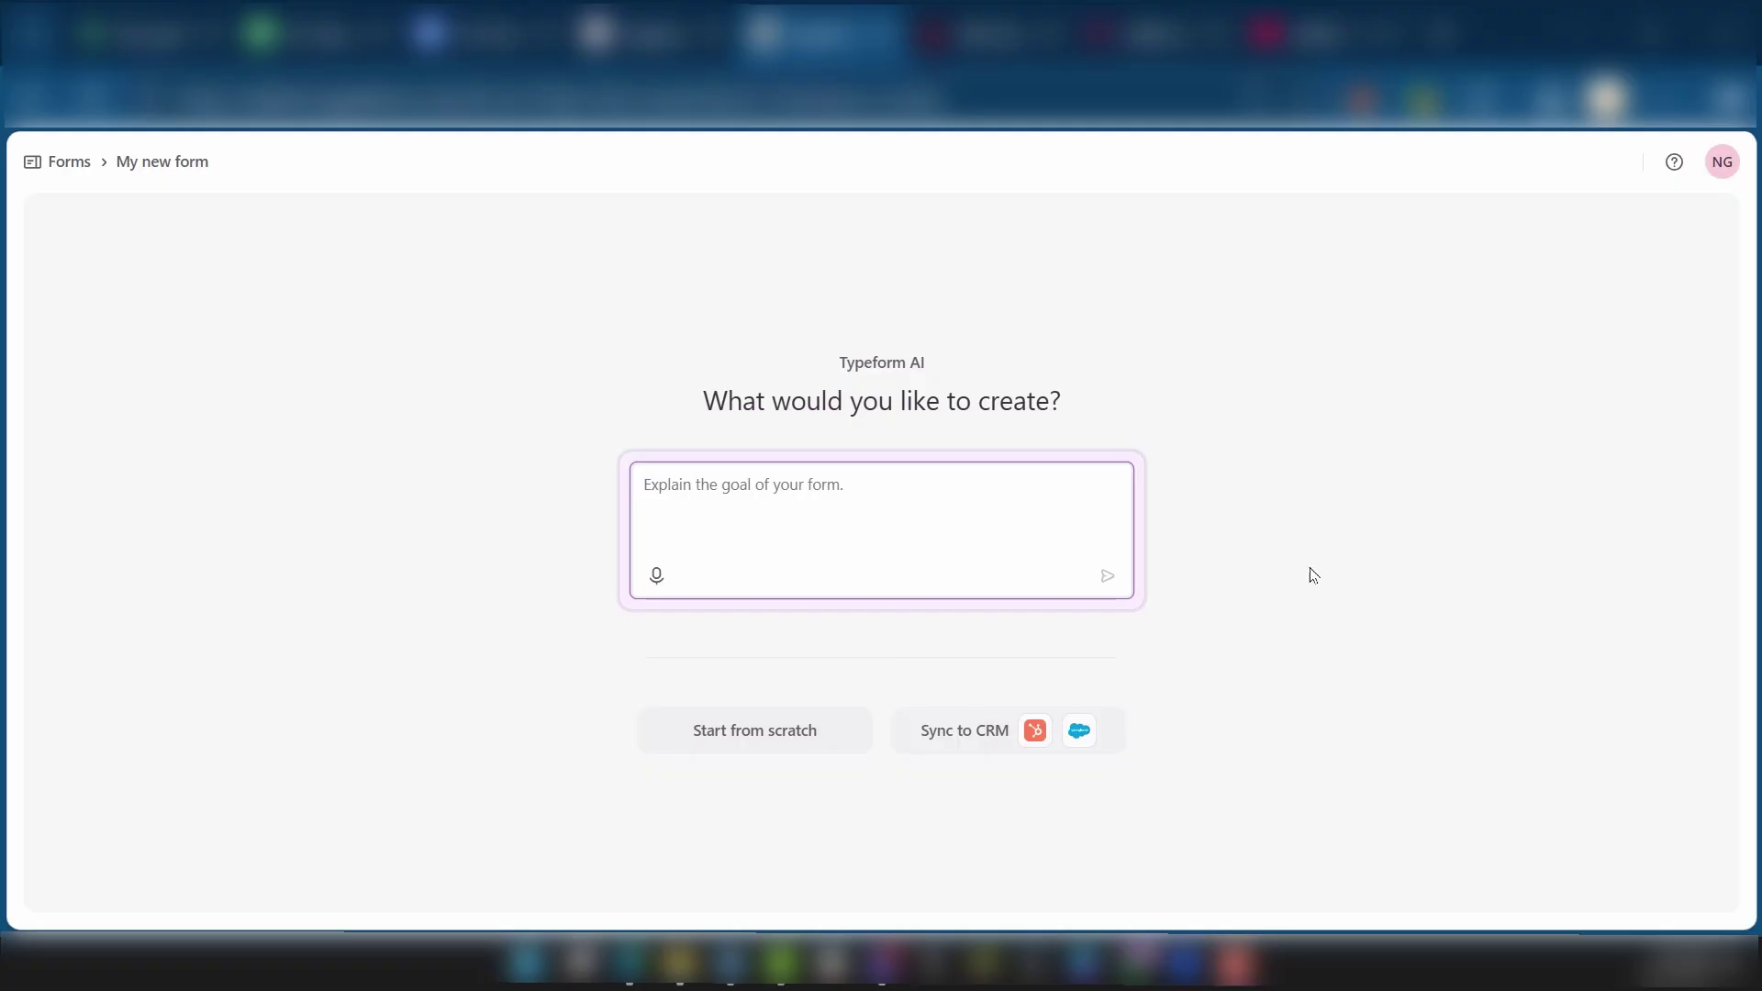
pyautogui.write('I need a lead qualification quiz for a SaaS product')
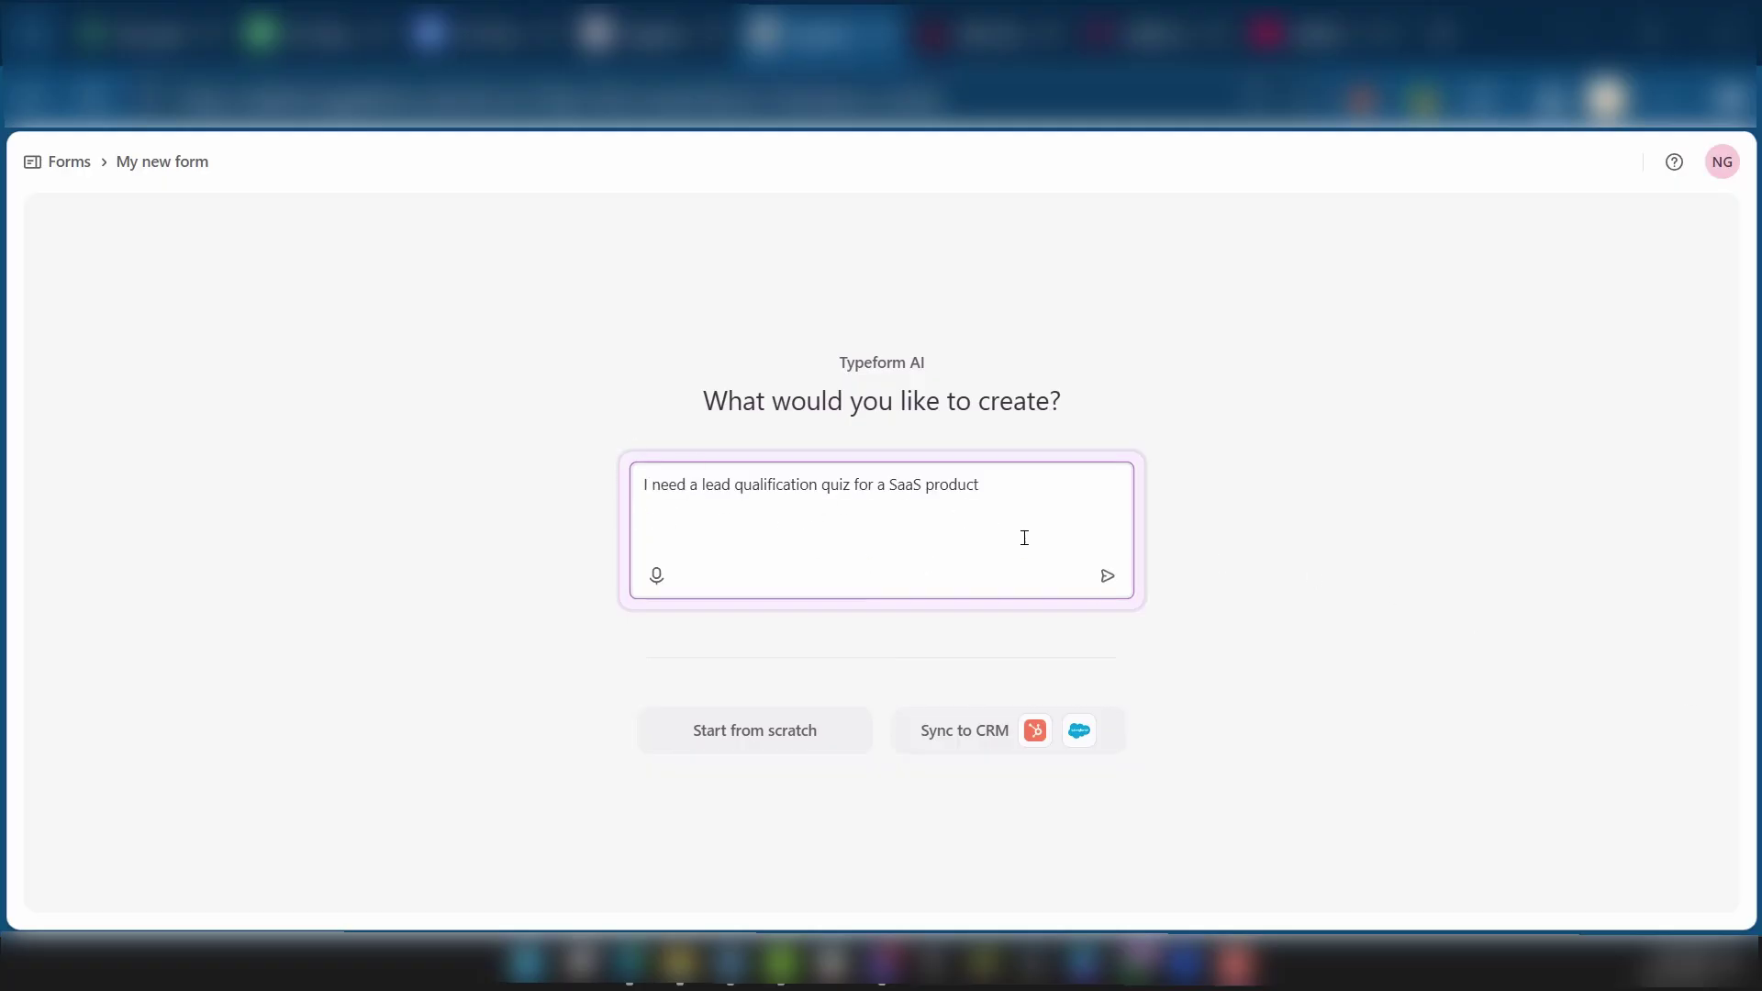
pyautogui.click(1107, 582)
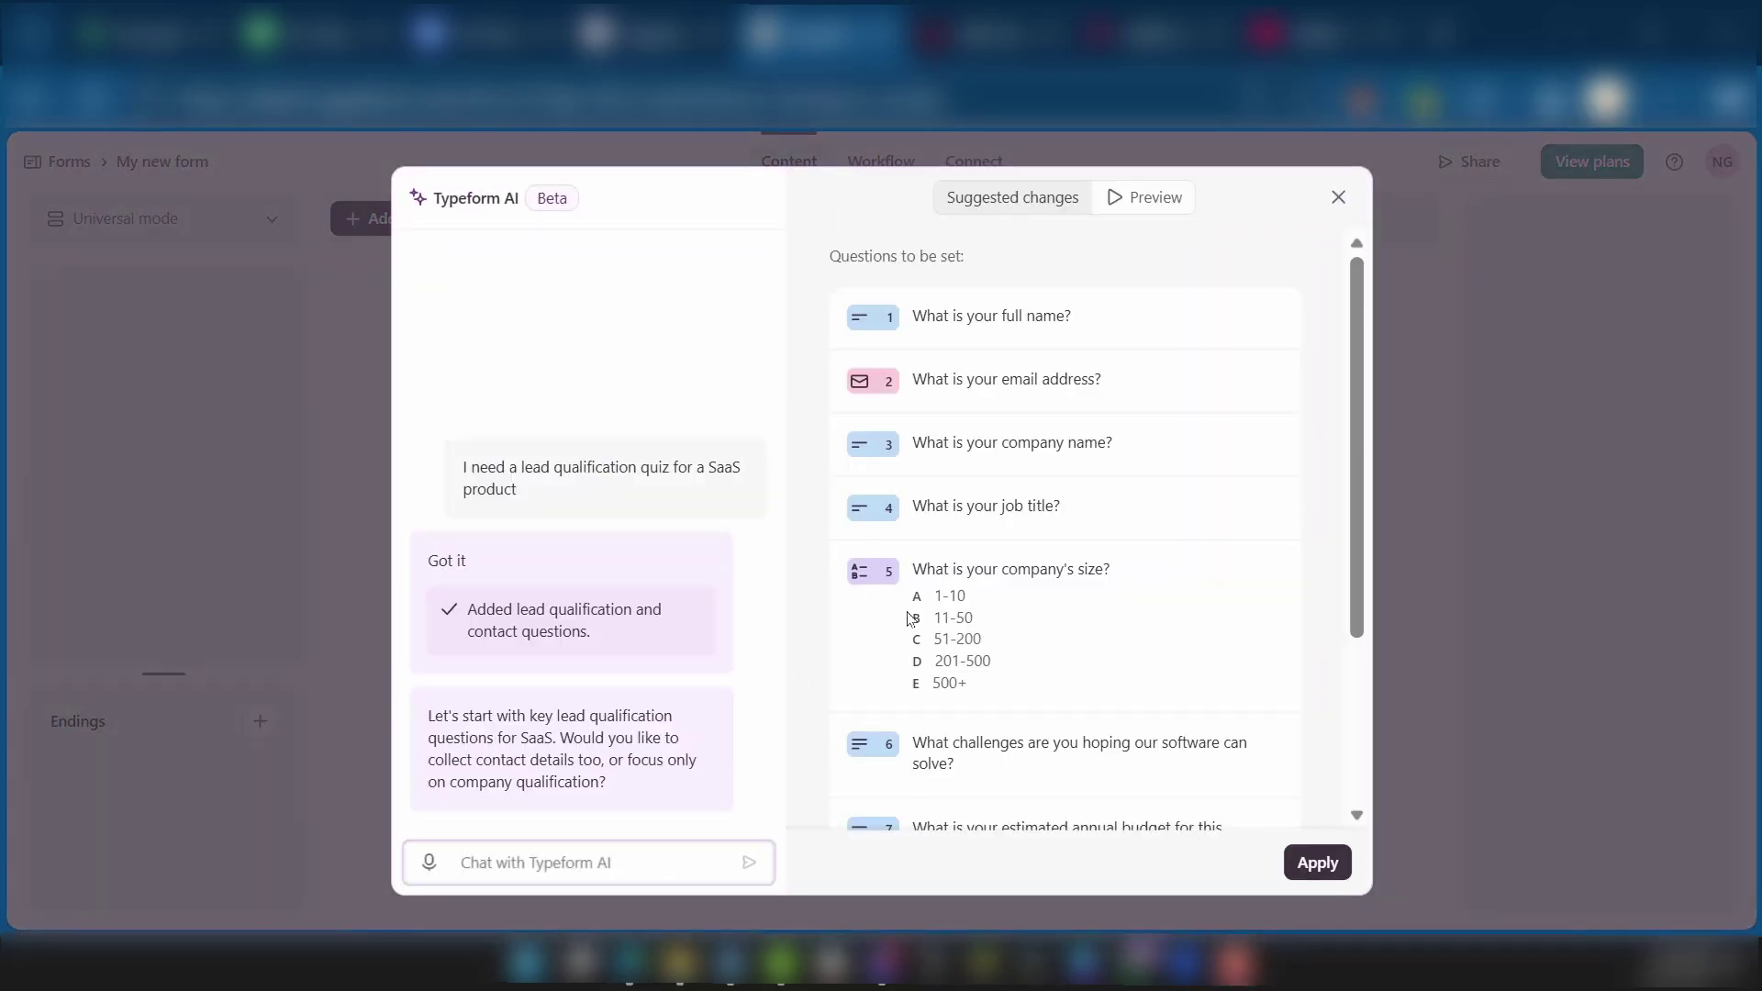
pyautogui.scroll(-3, 1026, 683)
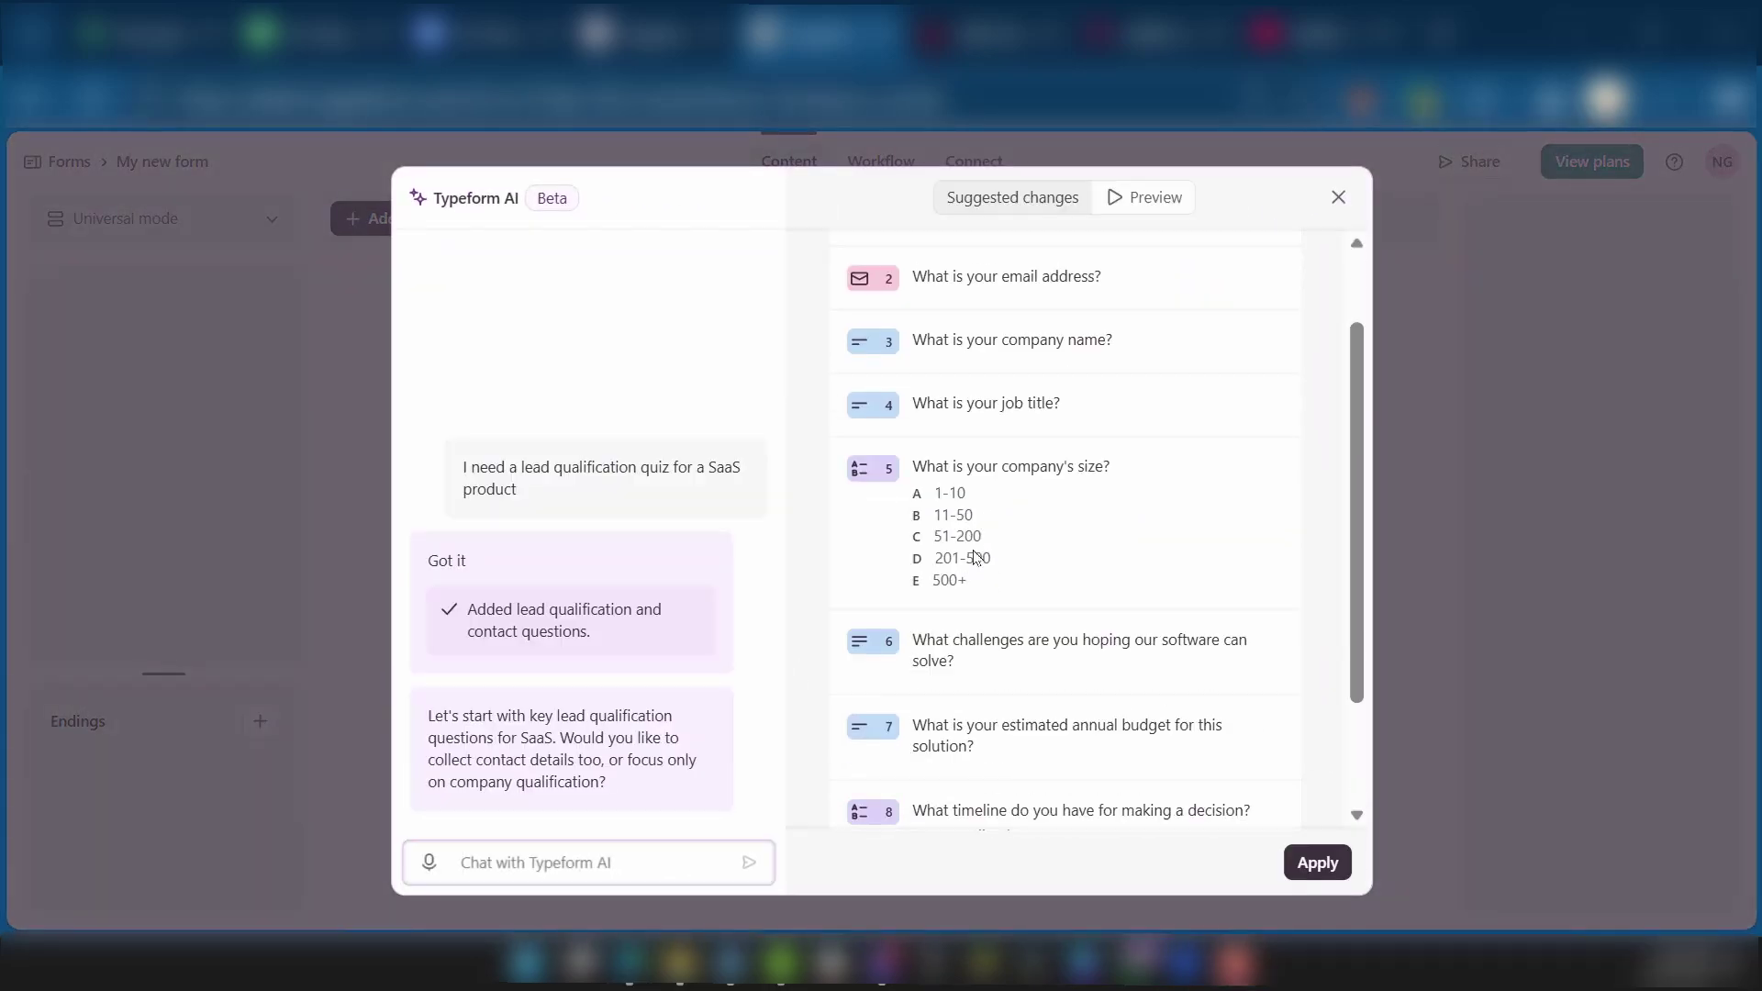
pyautogui.click(1311, 871)
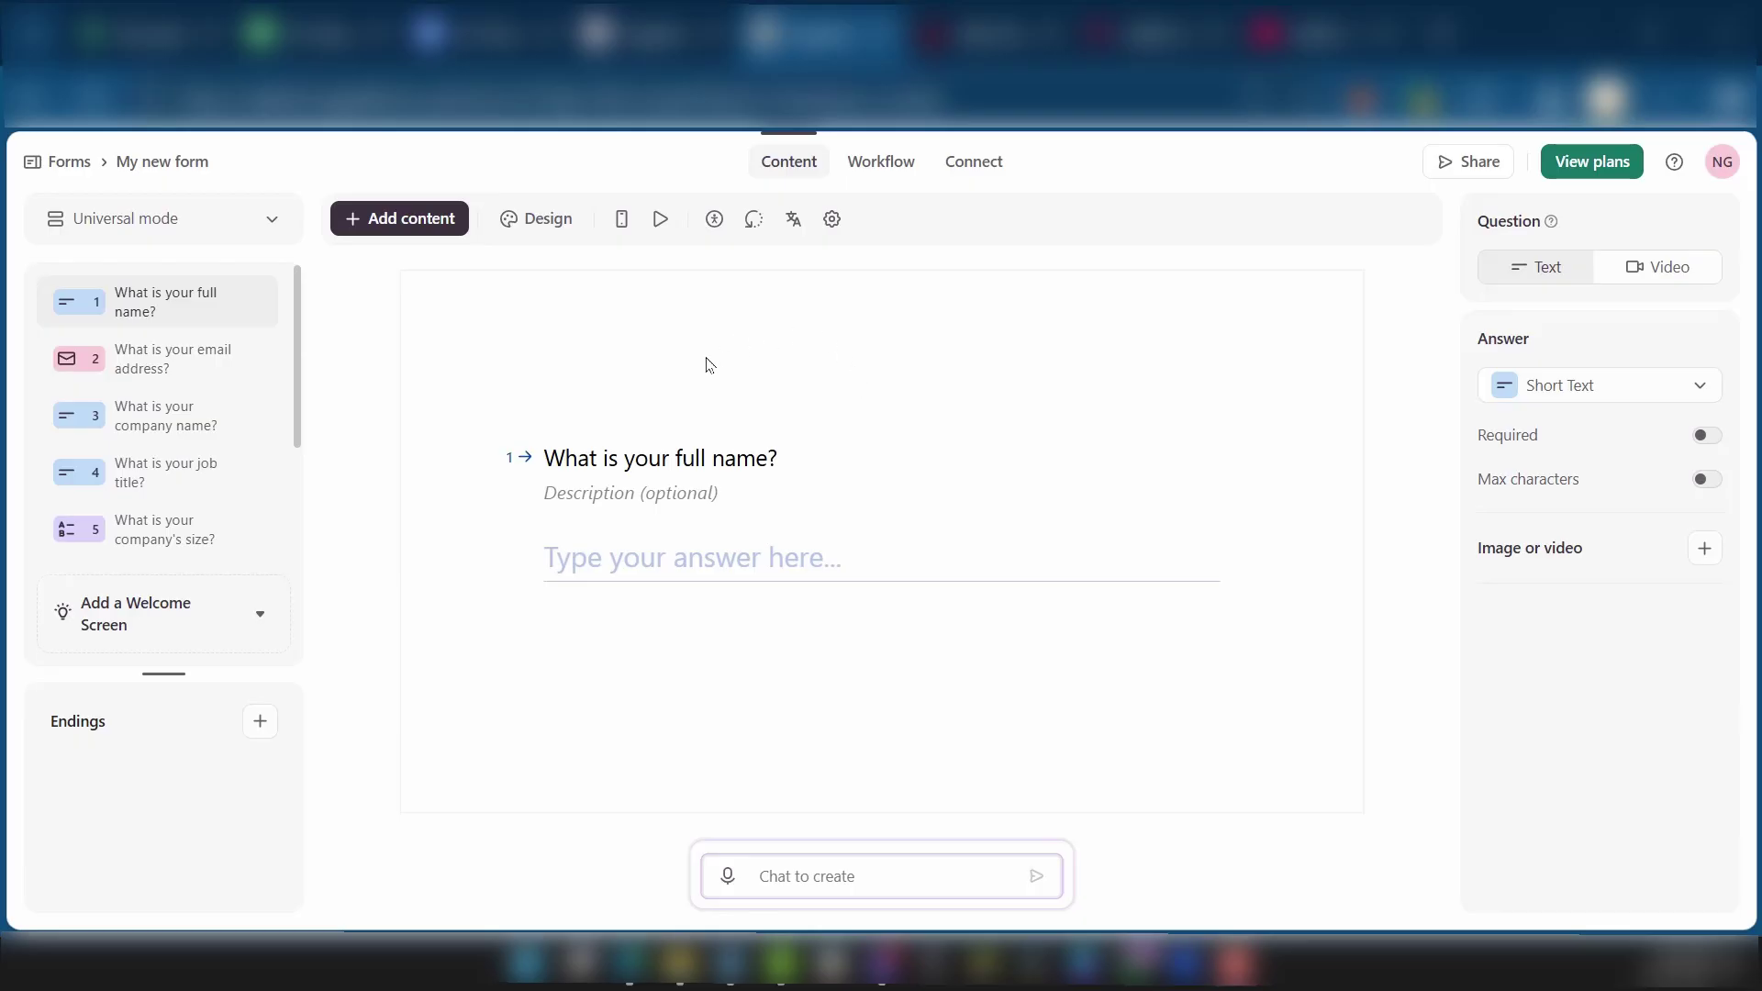
# Review the form elements that can be added, including the Text & Video options, and close the list.
pyautogui.click(407, 221)
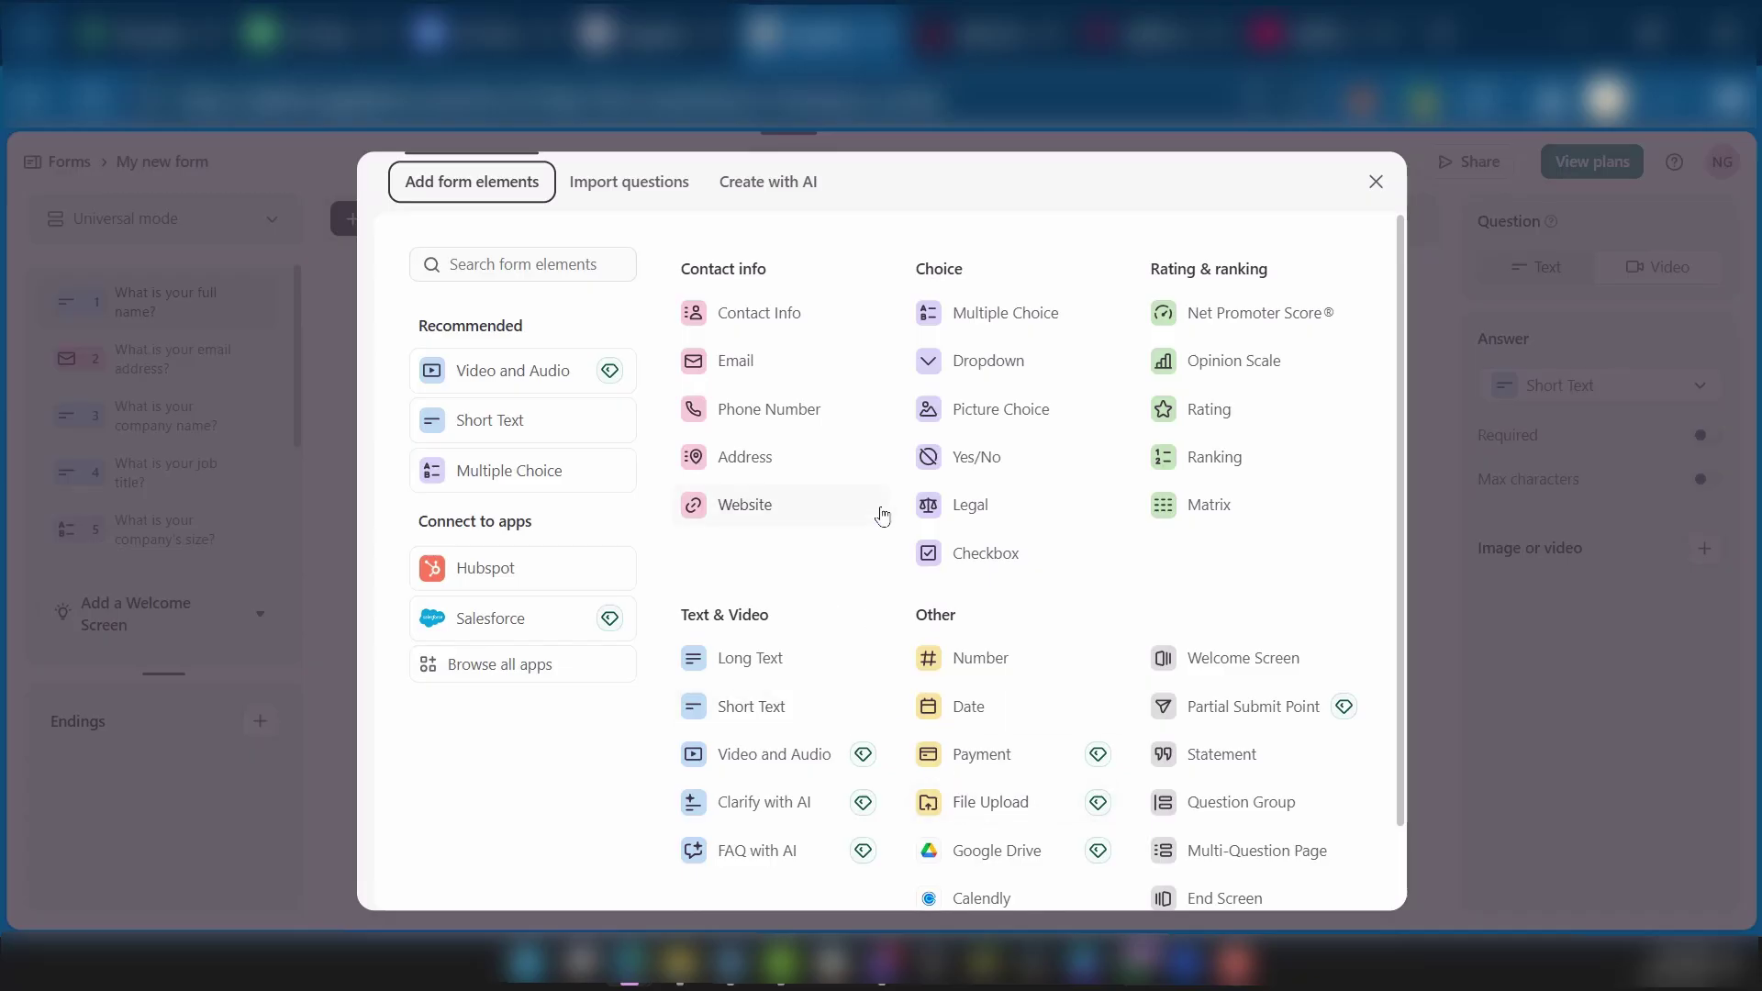
pyautogui.scroll(-1, 877, 525)
pyautogui.moveTo(776, 760)
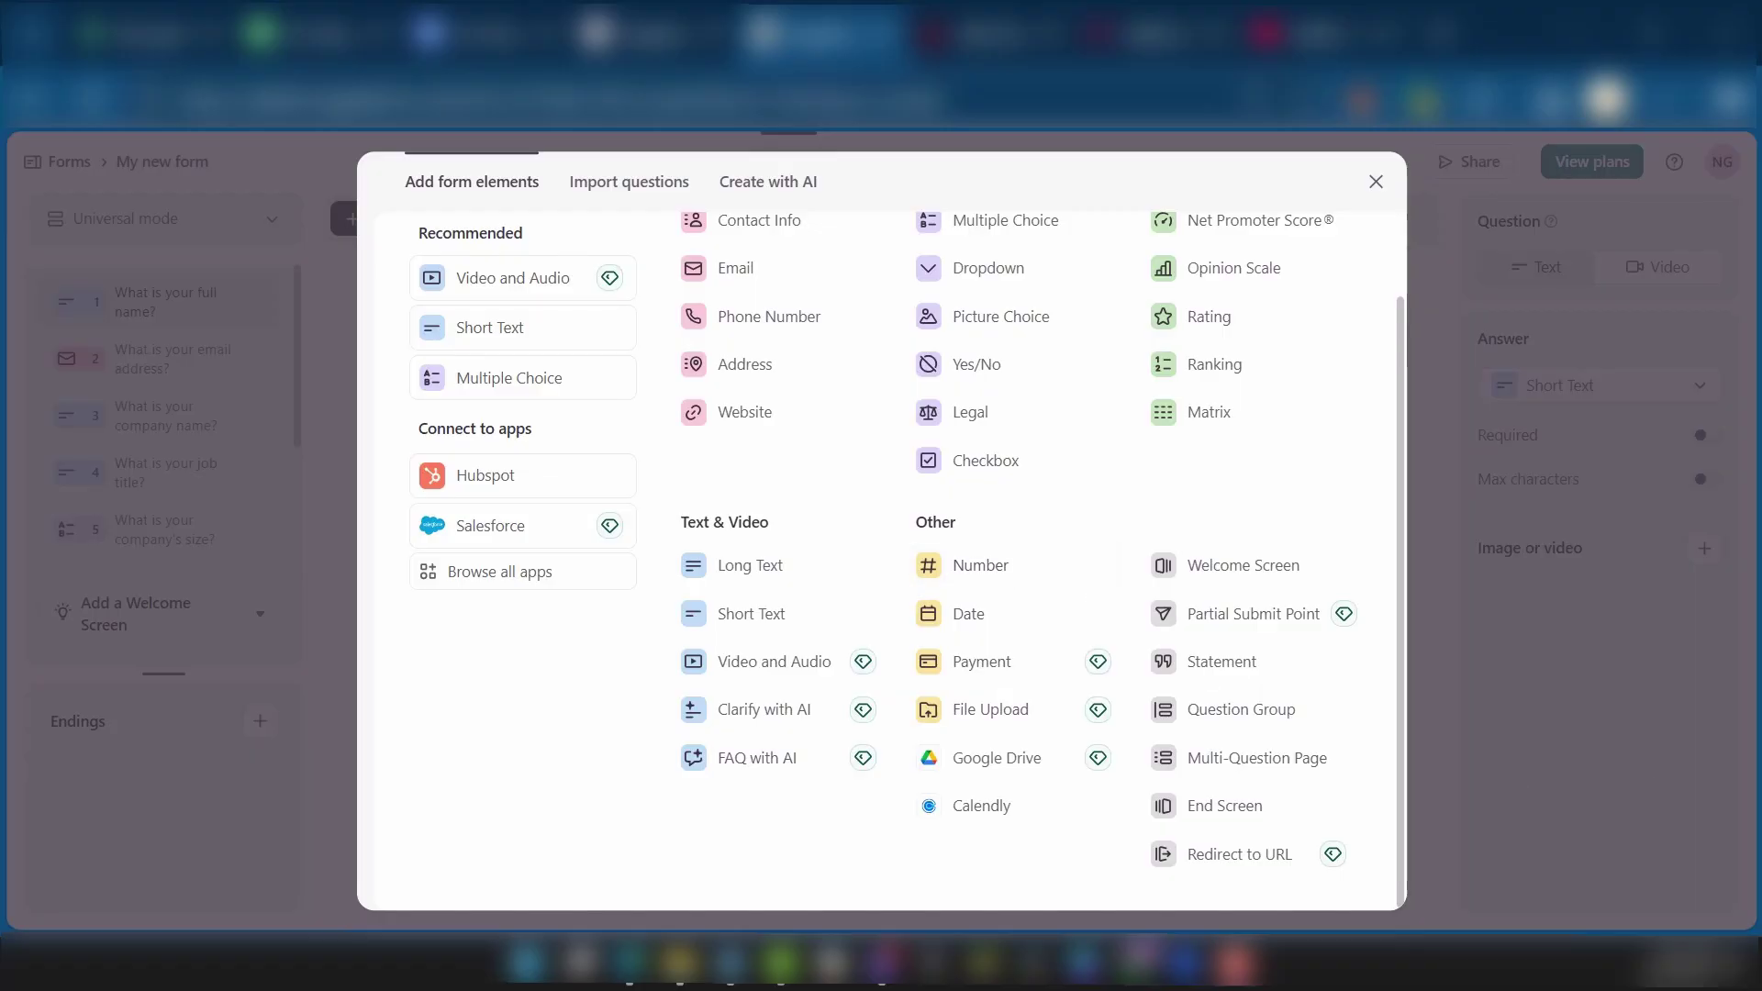
pyautogui.moveTo(772, 726)
pyautogui.click(1376, 181)
# Review the form's saved themes and the design gallery without choosing a theme.
pyautogui.click(533, 220)
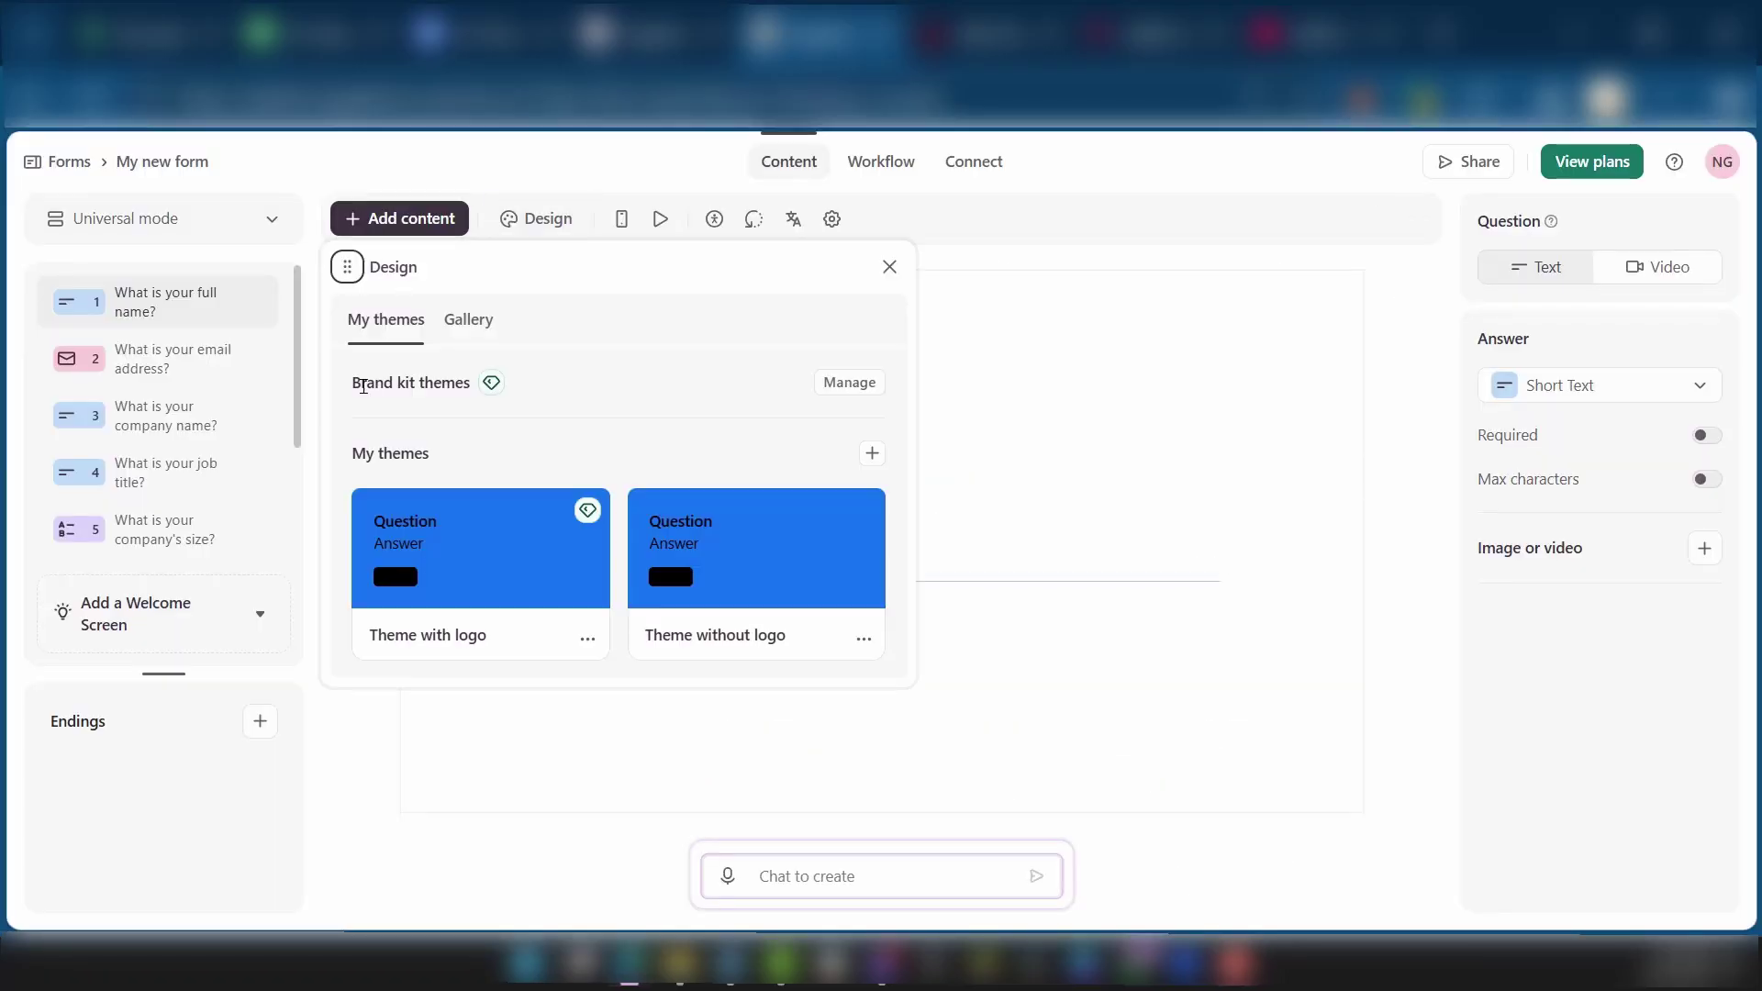
pyautogui.moveTo(492, 395)
pyautogui.click(481, 332)
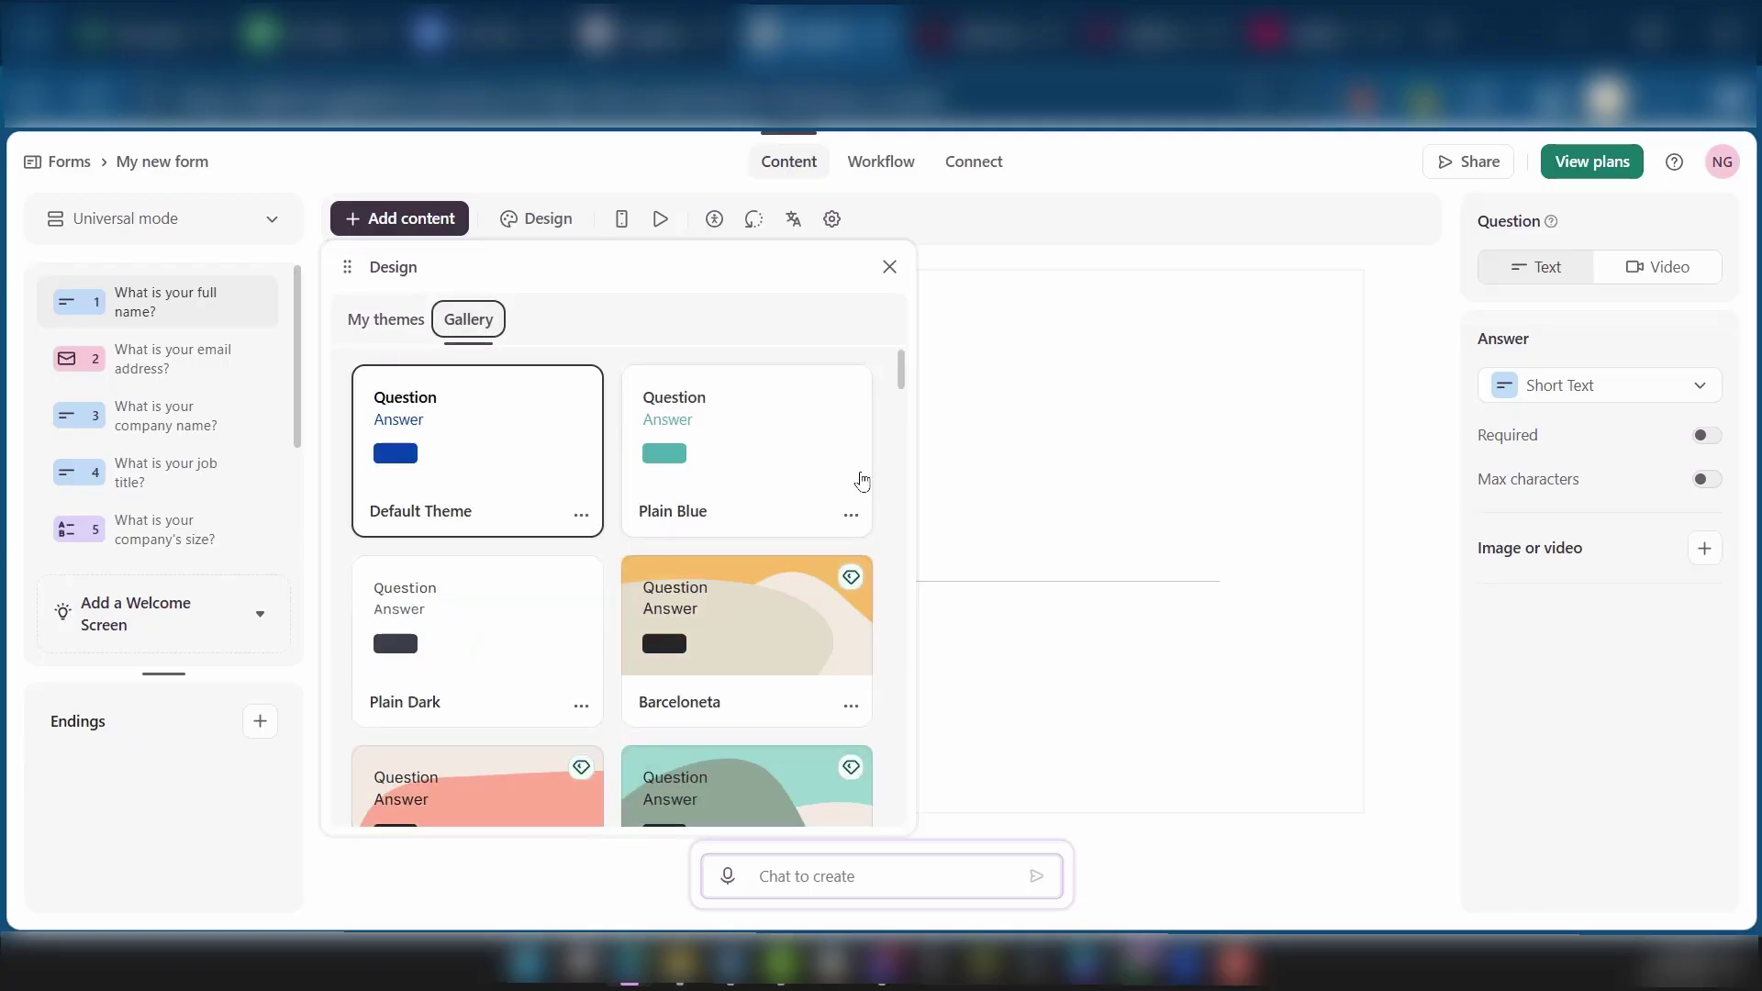
pyautogui.scroll(-2, 728, 639)
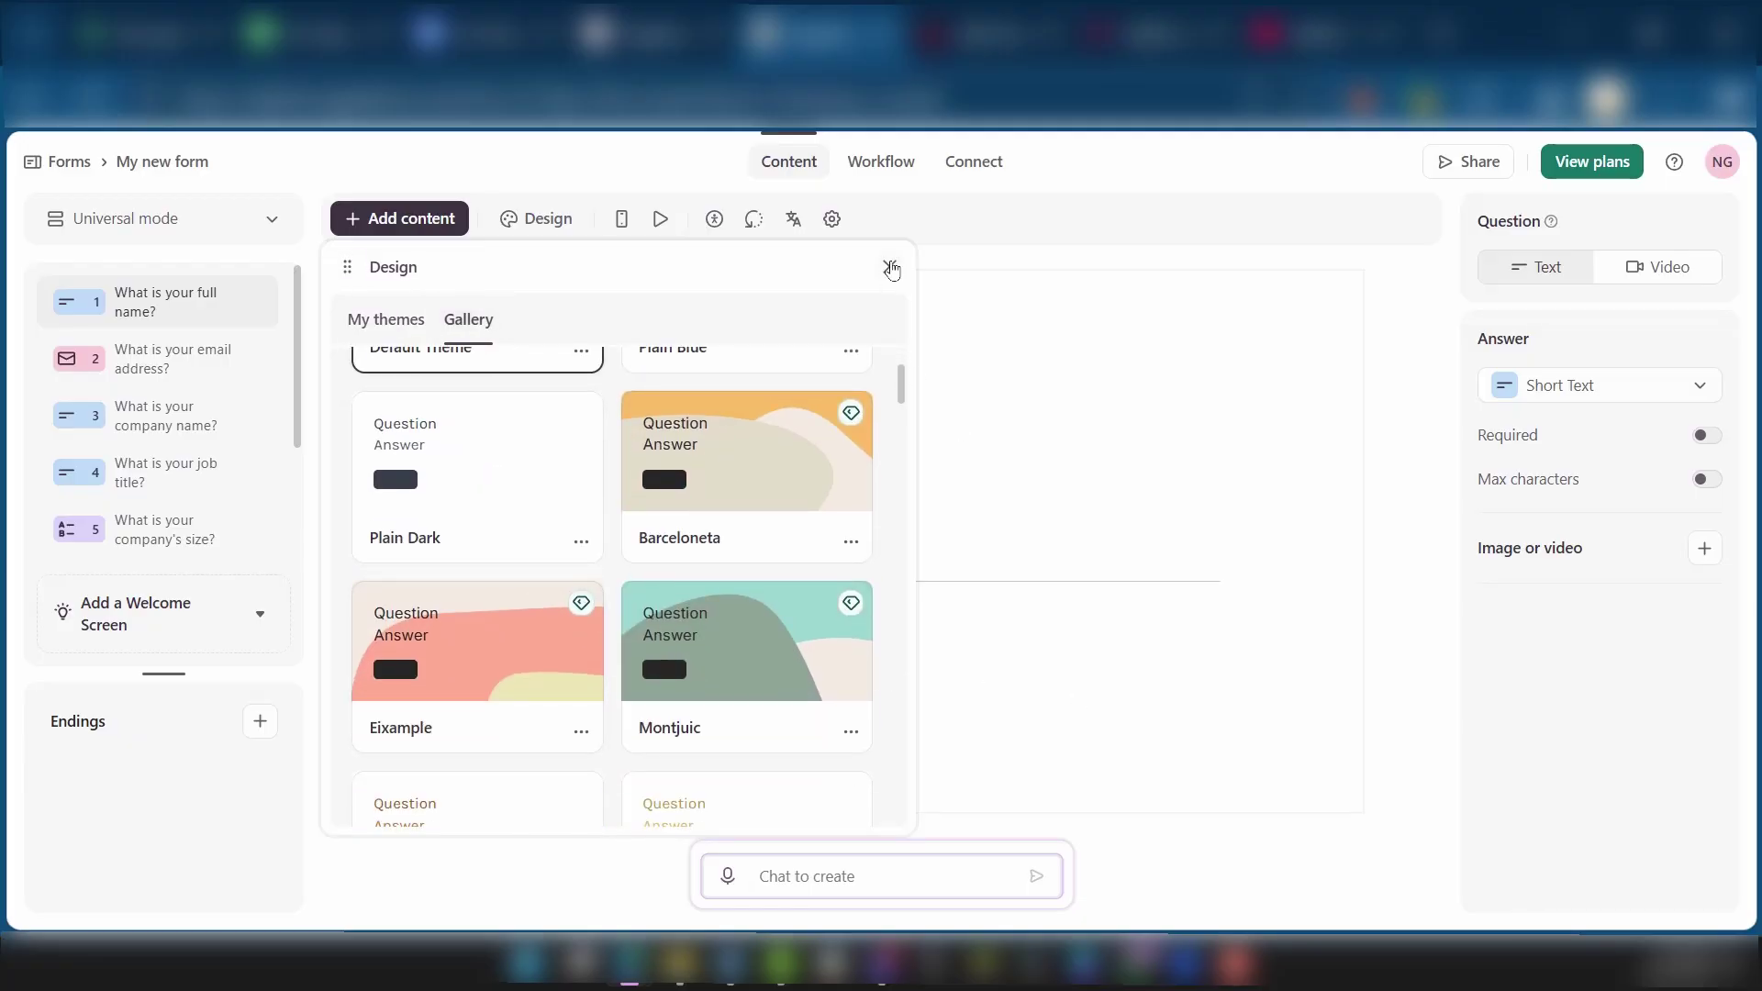
pyautogui.click(889, 266)
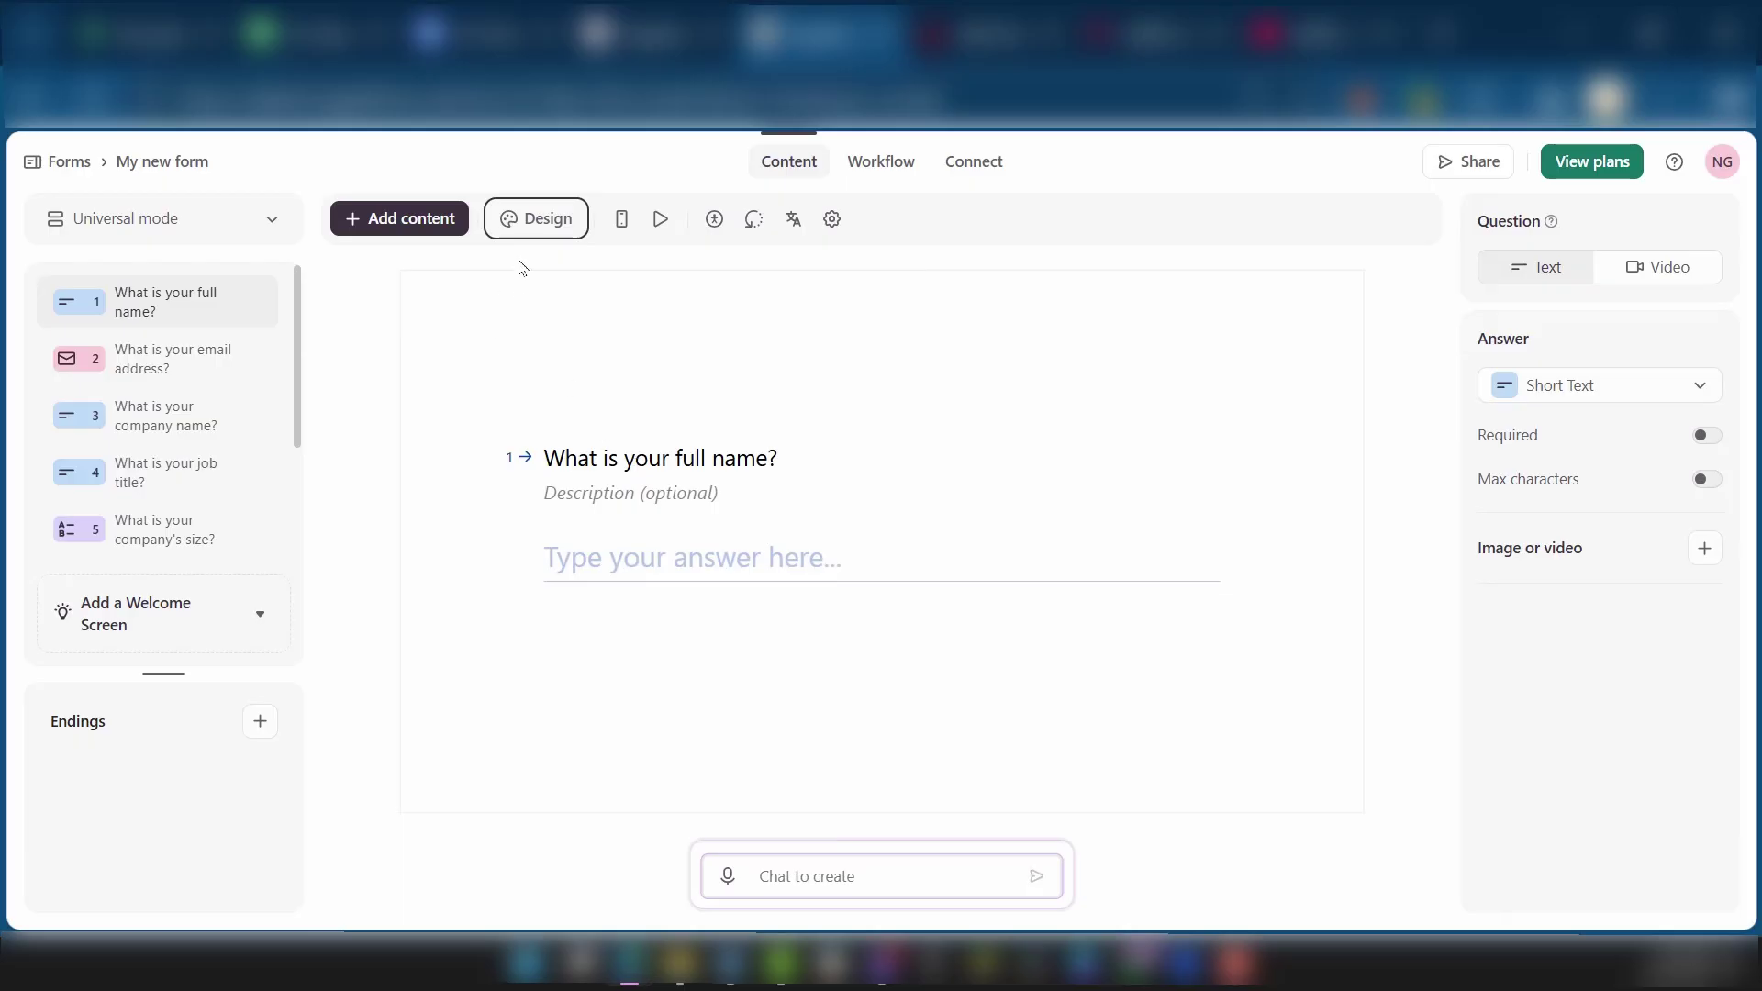
# Apply the Paper Invite theme from the design gallery to the form.
pyautogui.click(539, 229)
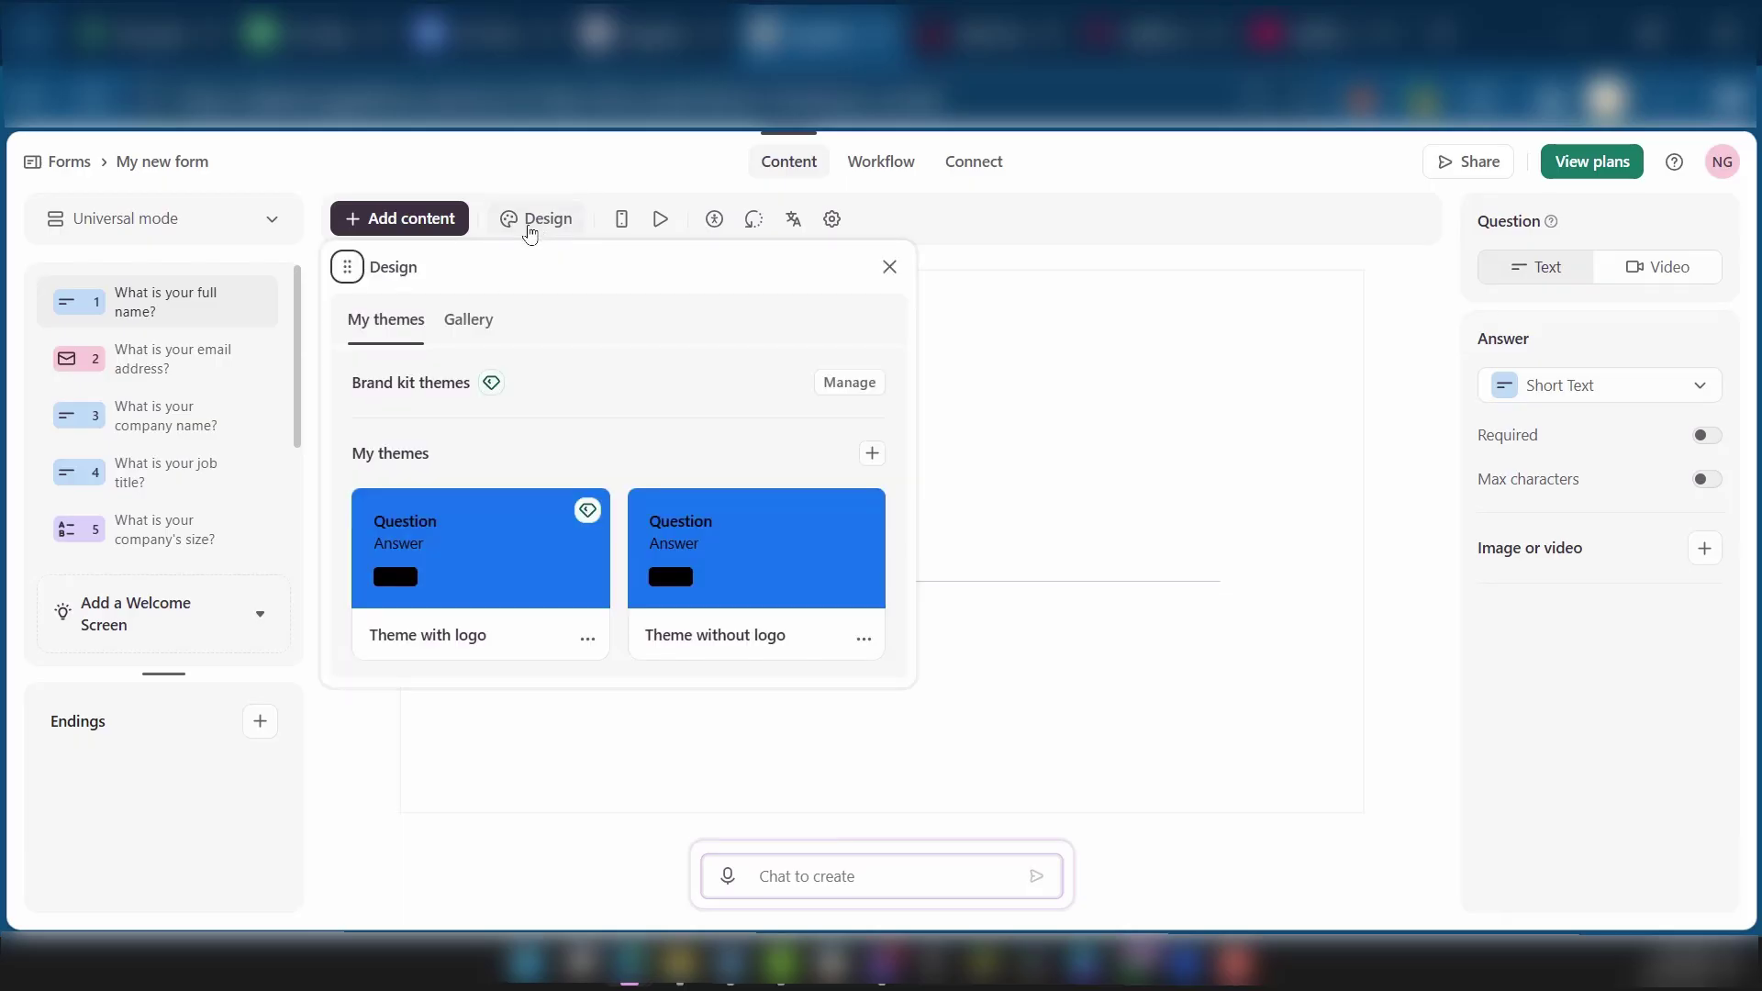
pyautogui.click(478, 323)
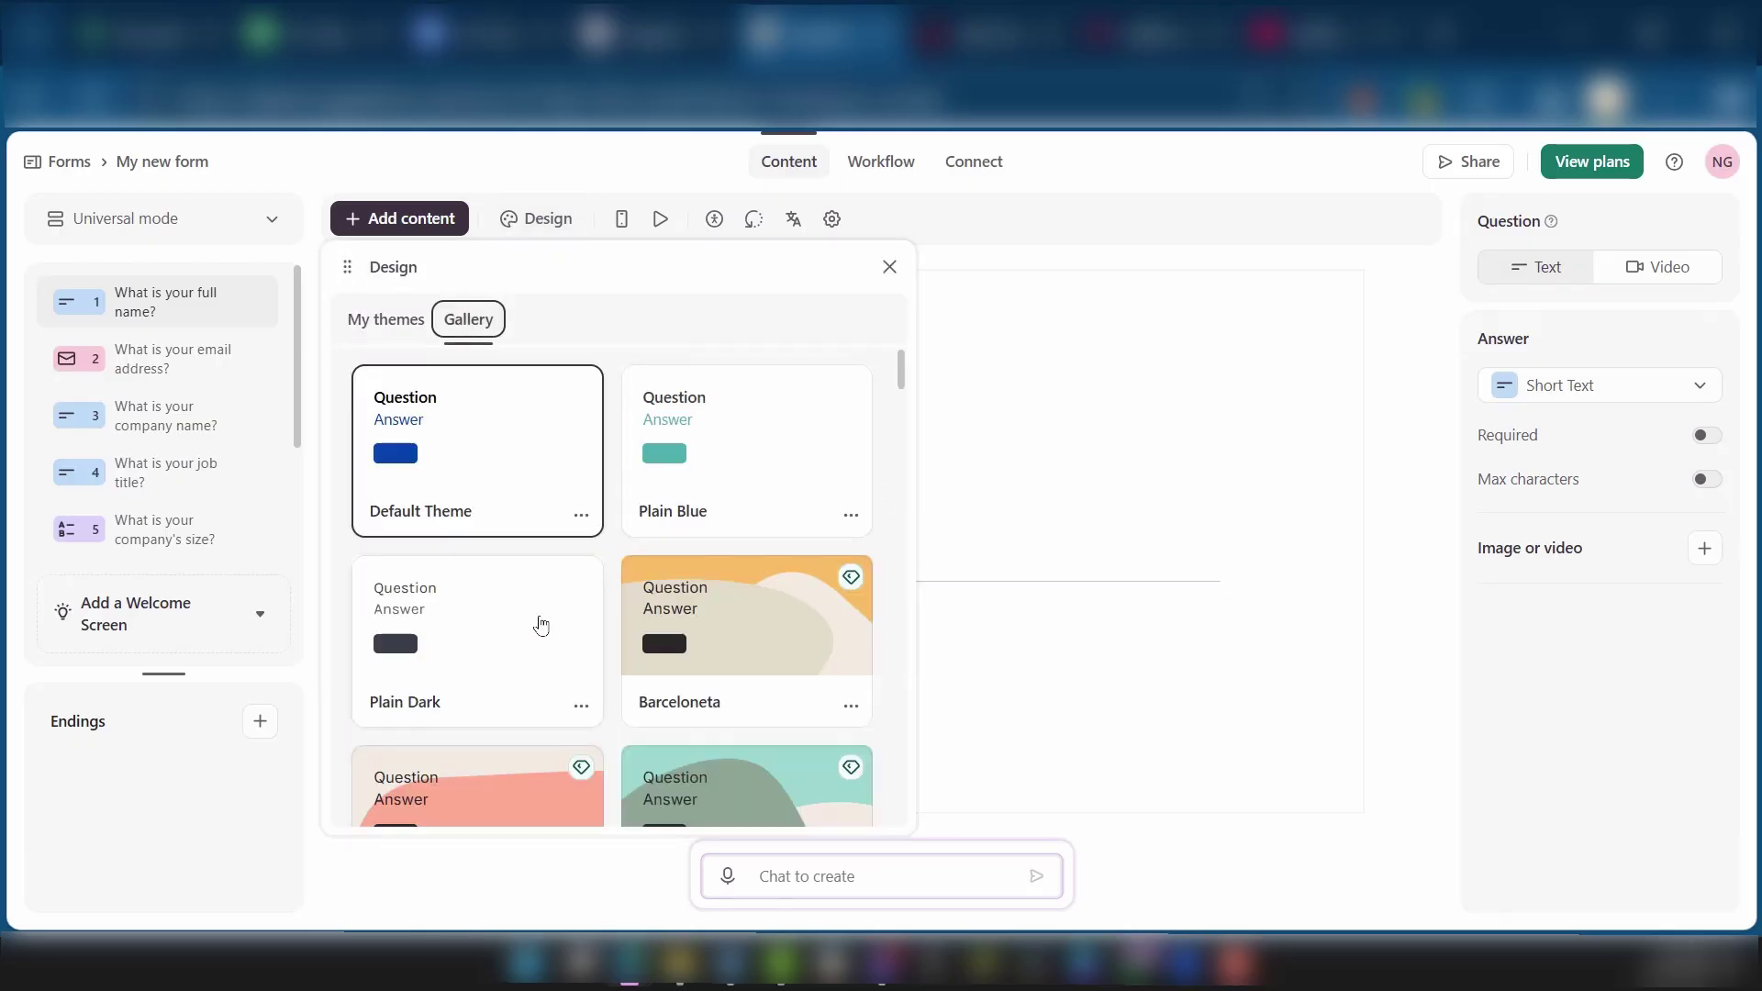
pyautogui.scroll(-3, 539, 621)
pyautogui.scroll(-4, 586, 696)
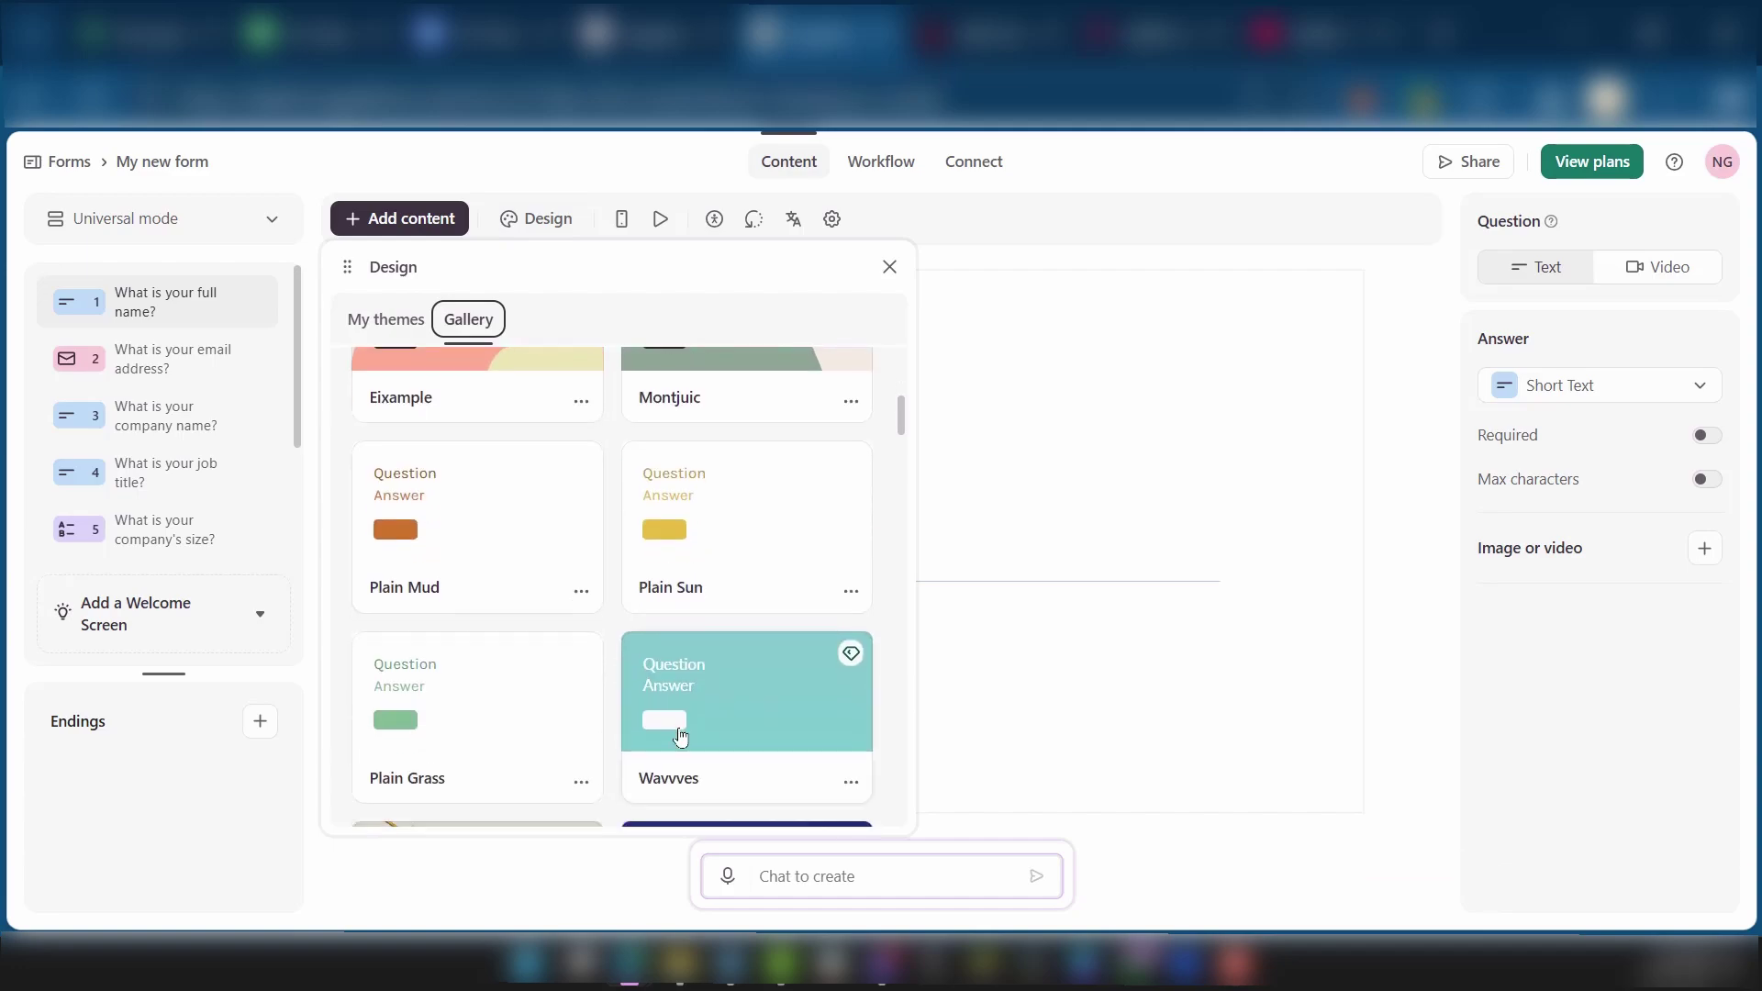
pyautogui.scroll(-3, 462, 578)
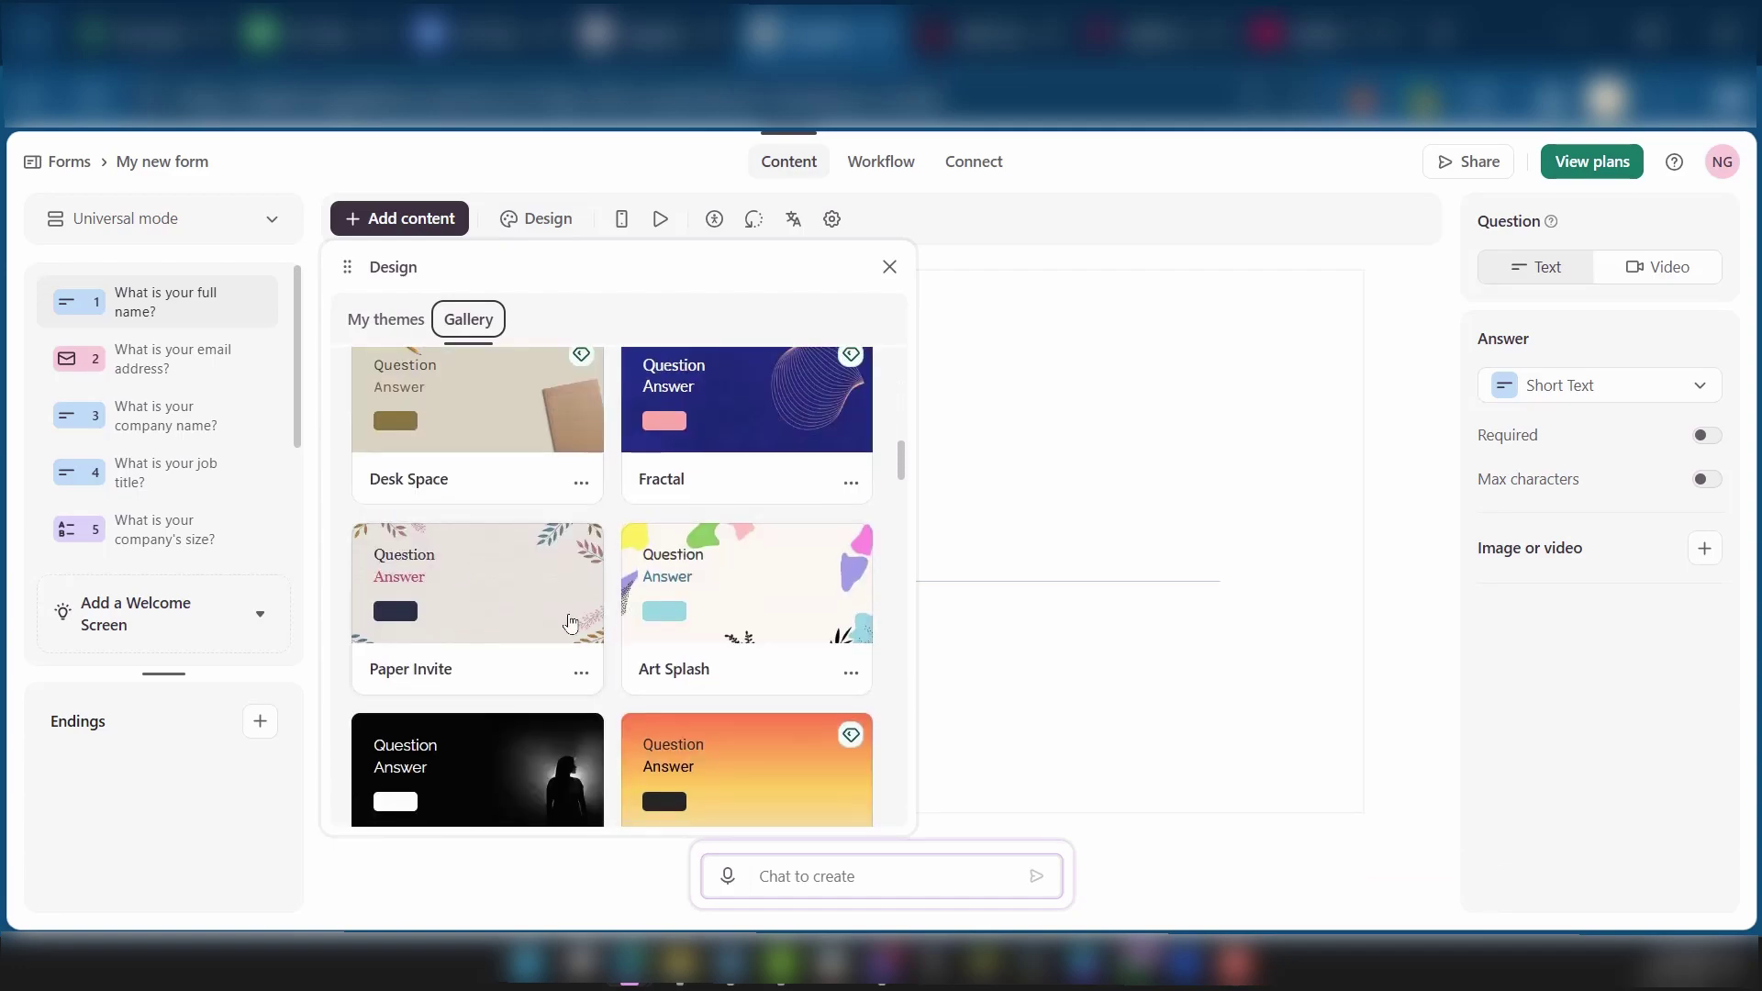
pyautogui.click(495, 606)
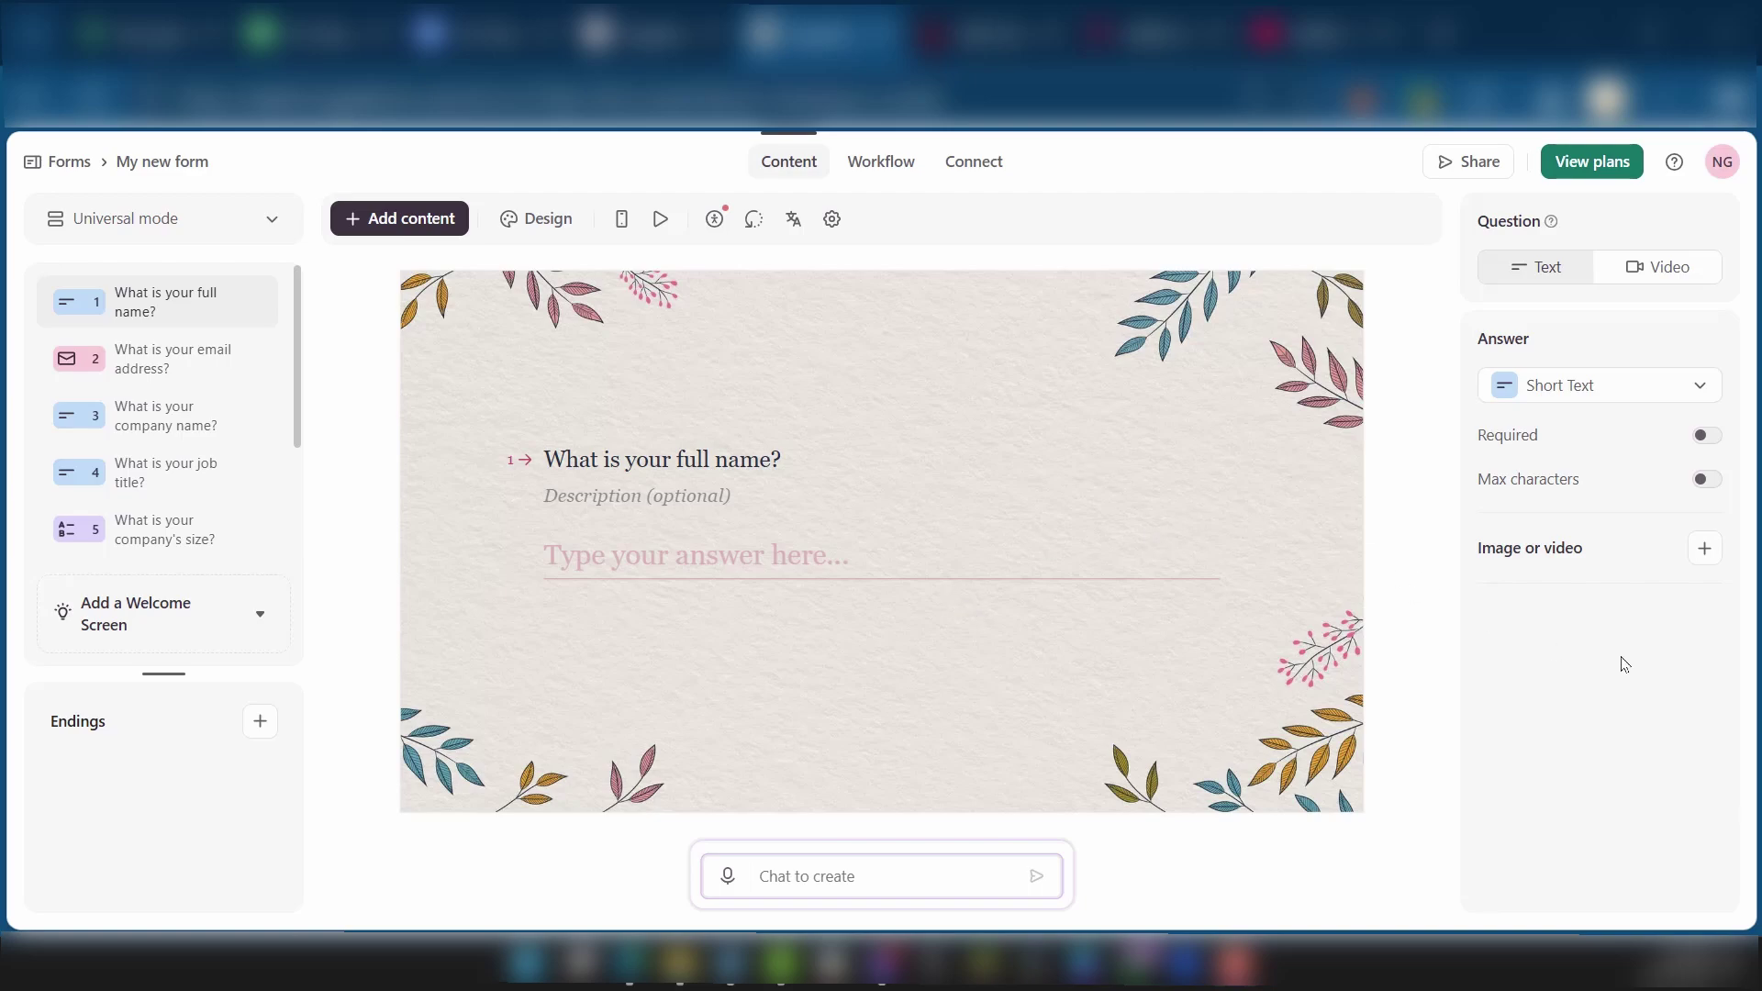
# Add a workflow rule to the company size question that sends respondents answering 1-10 to the estimated annual budget question.
pyautogui.click(887, 167)
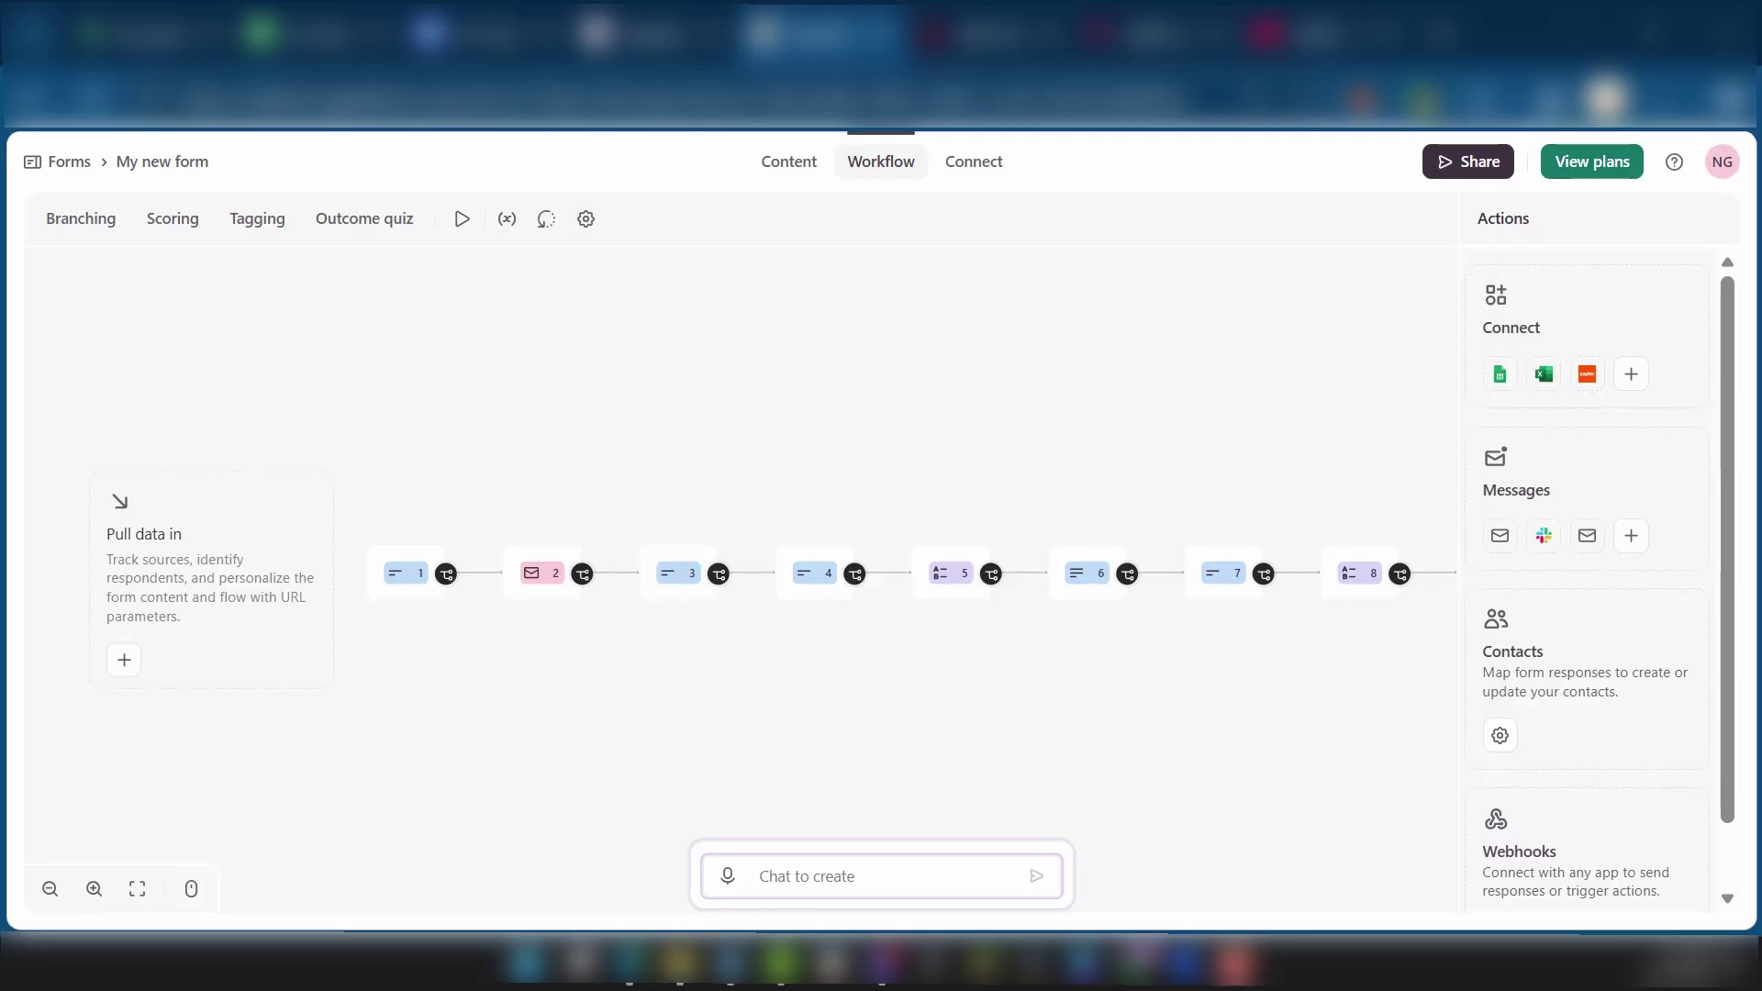
pyautogui.click(952, 576)
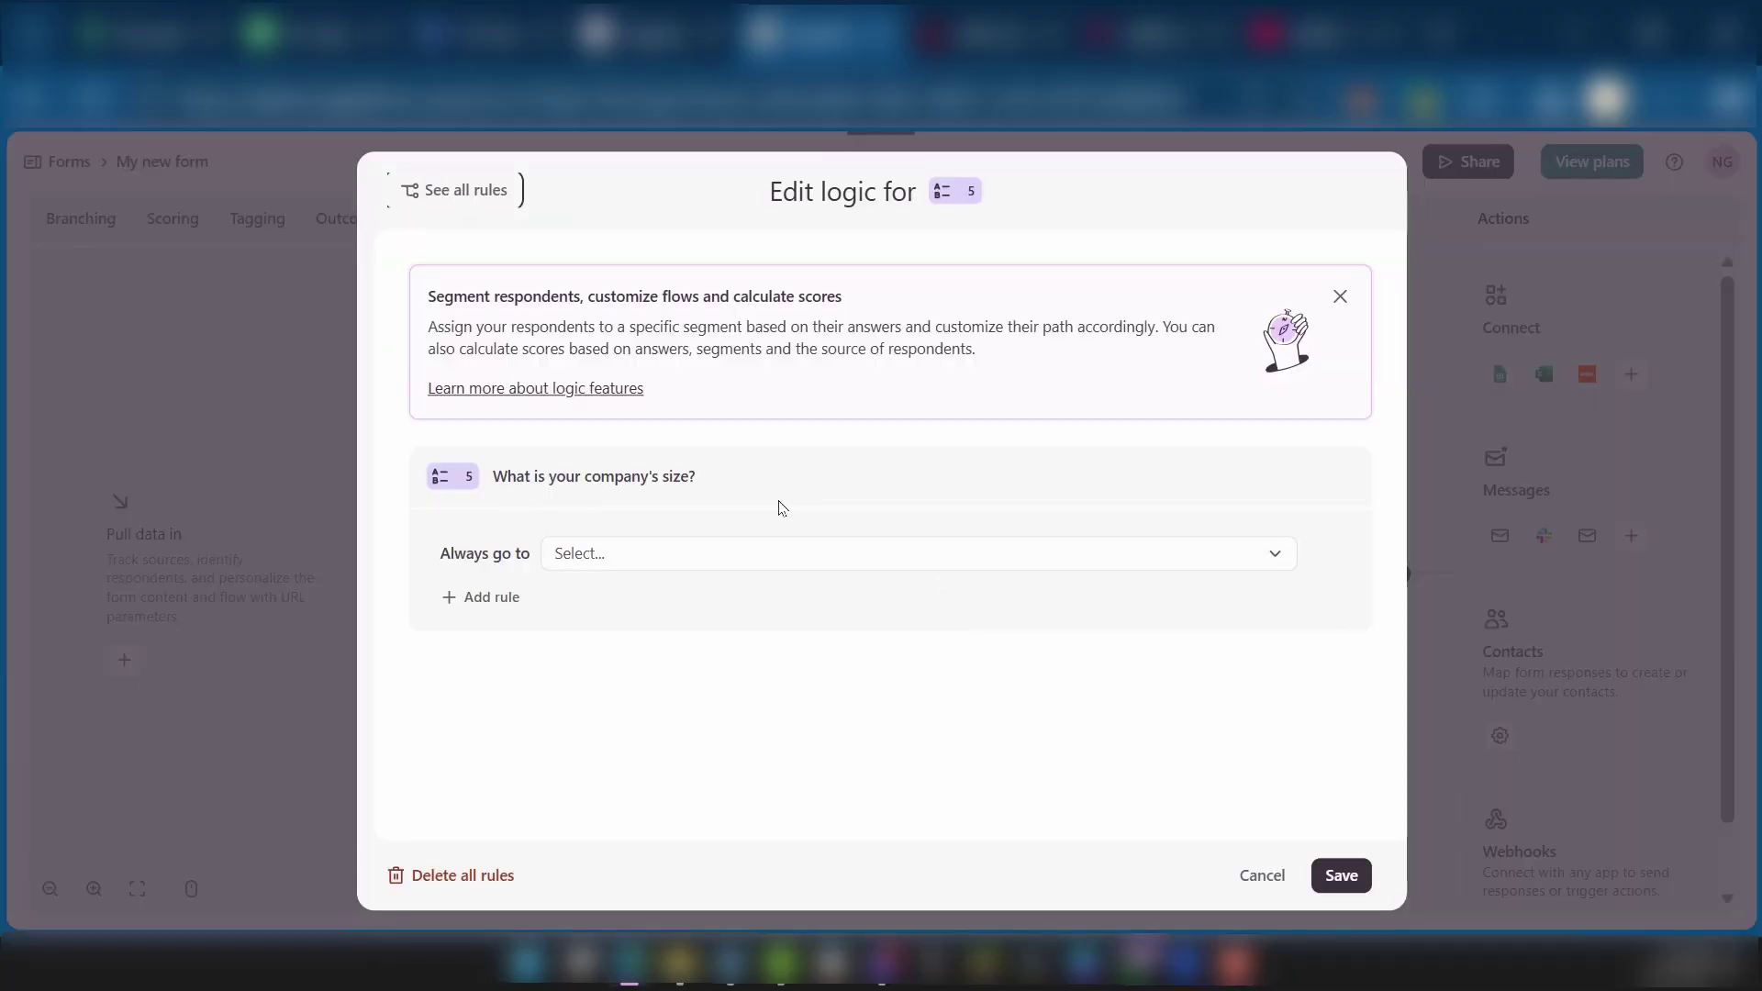
pyautogui.click(481, 597)
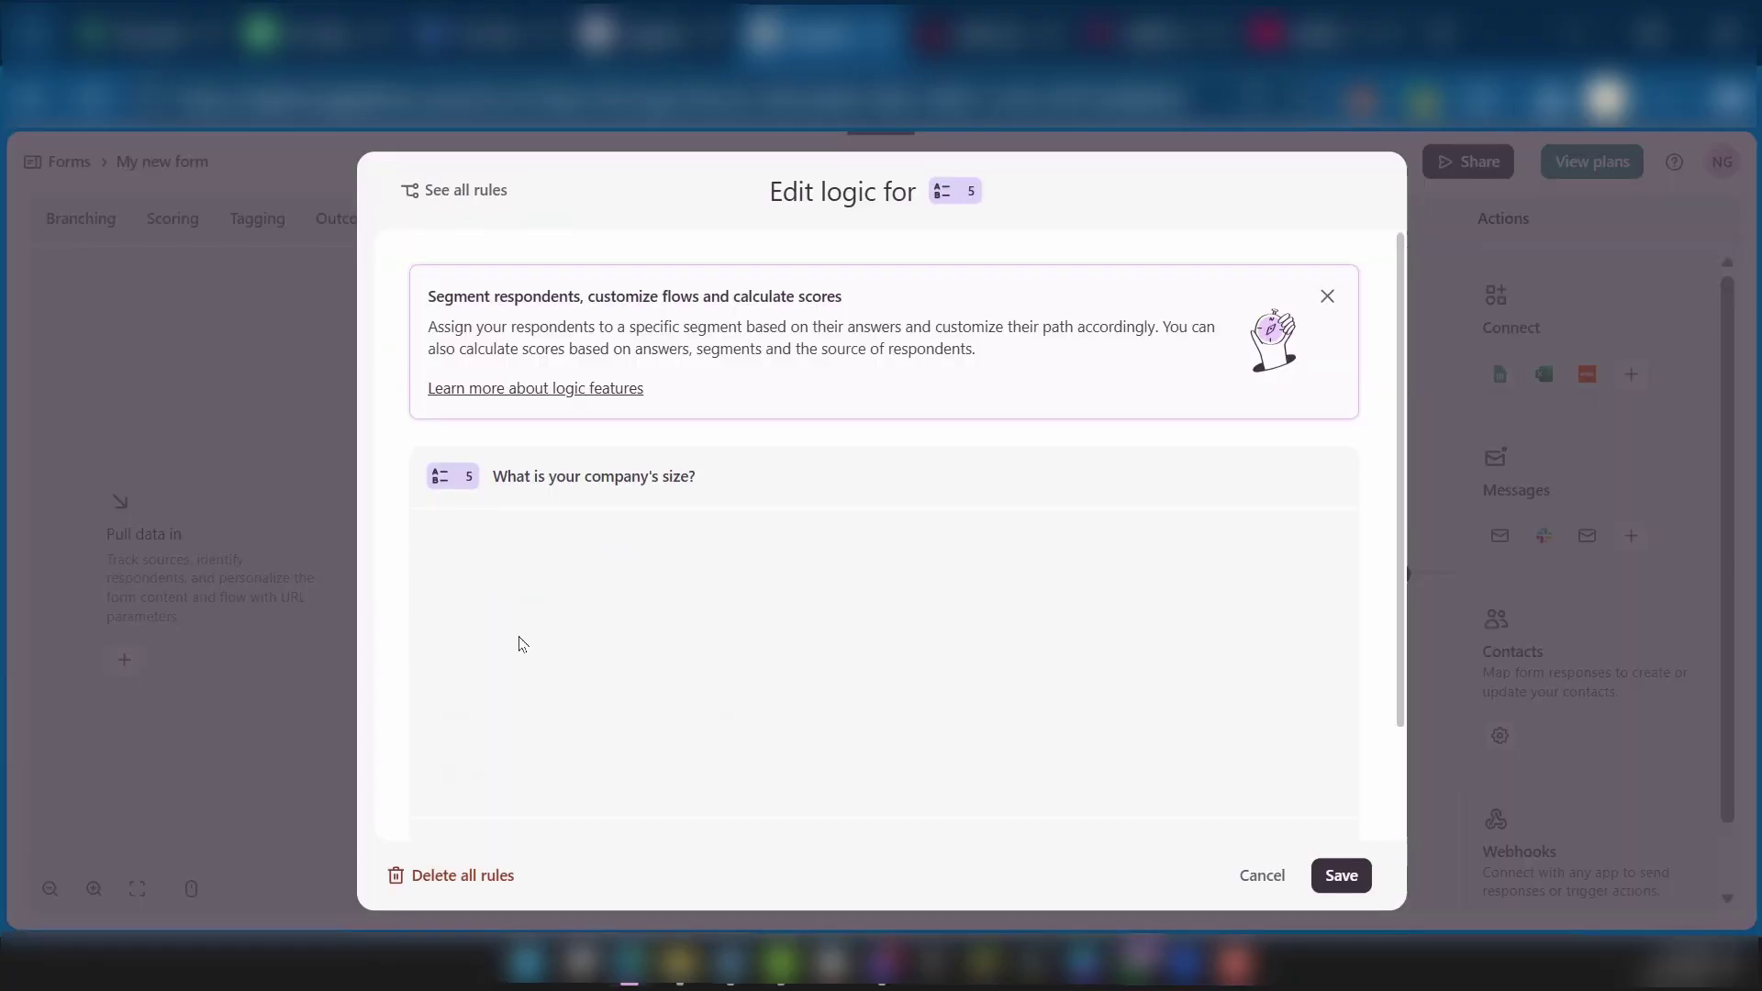
pyautogui.click(1141, 587)
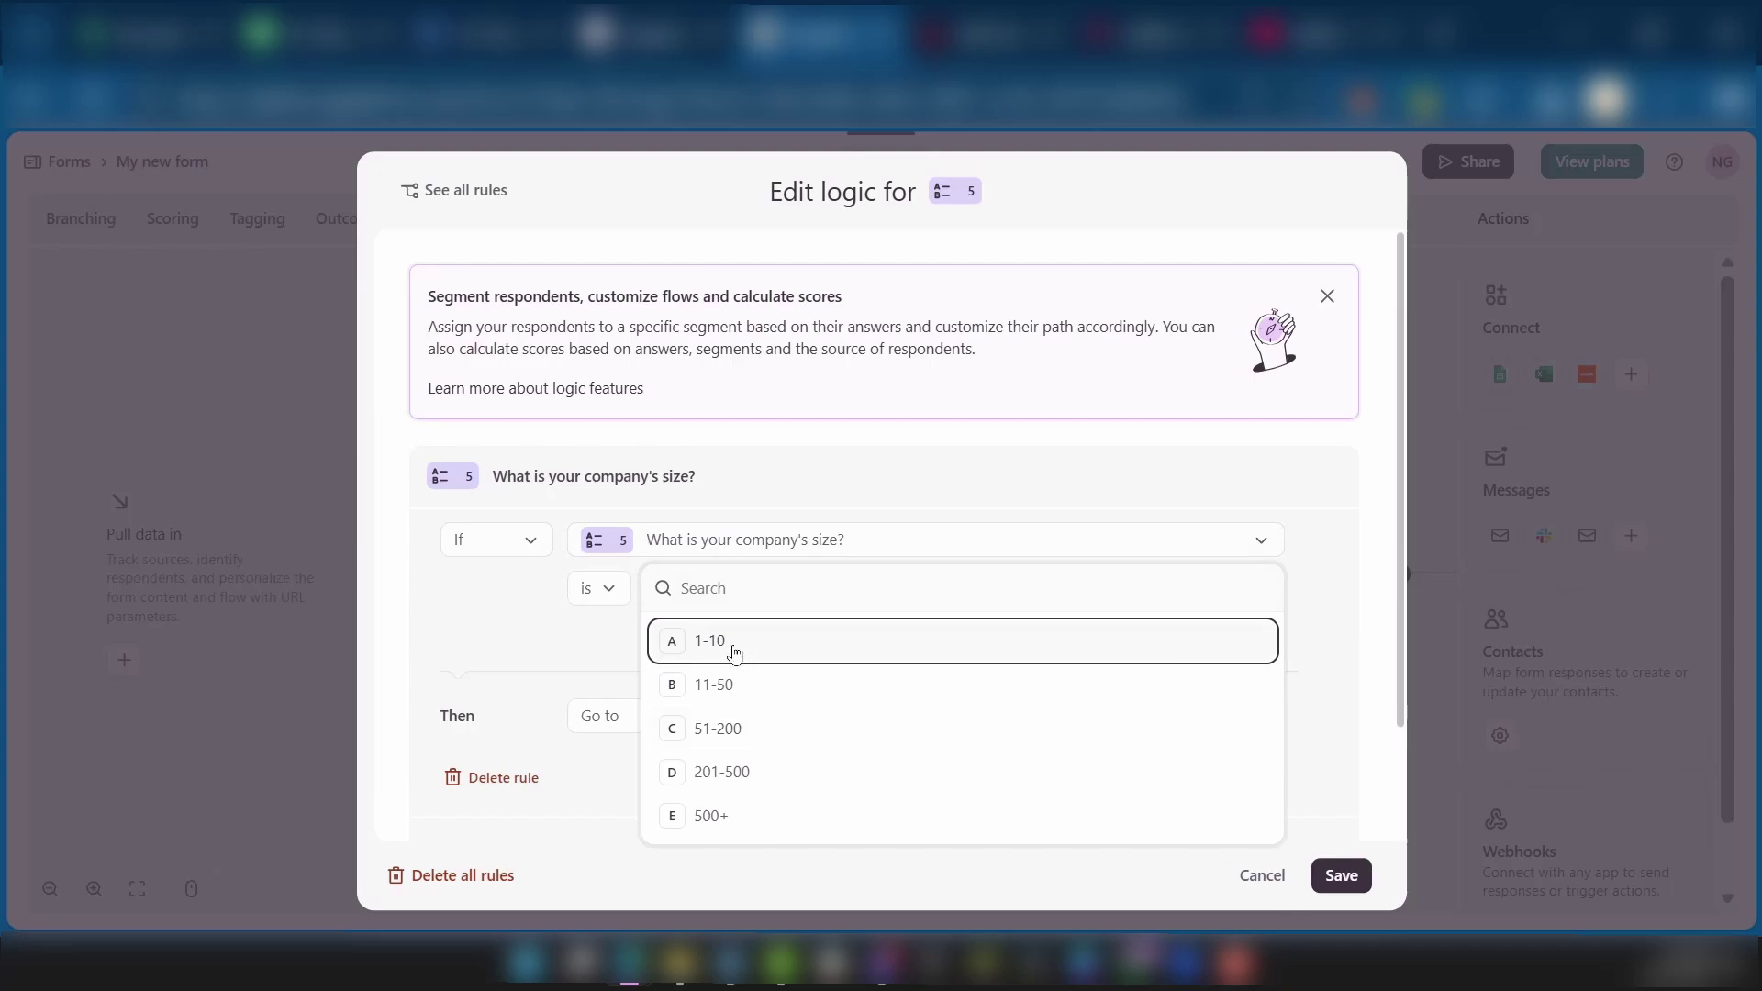
pyautogui.click(771, 646)
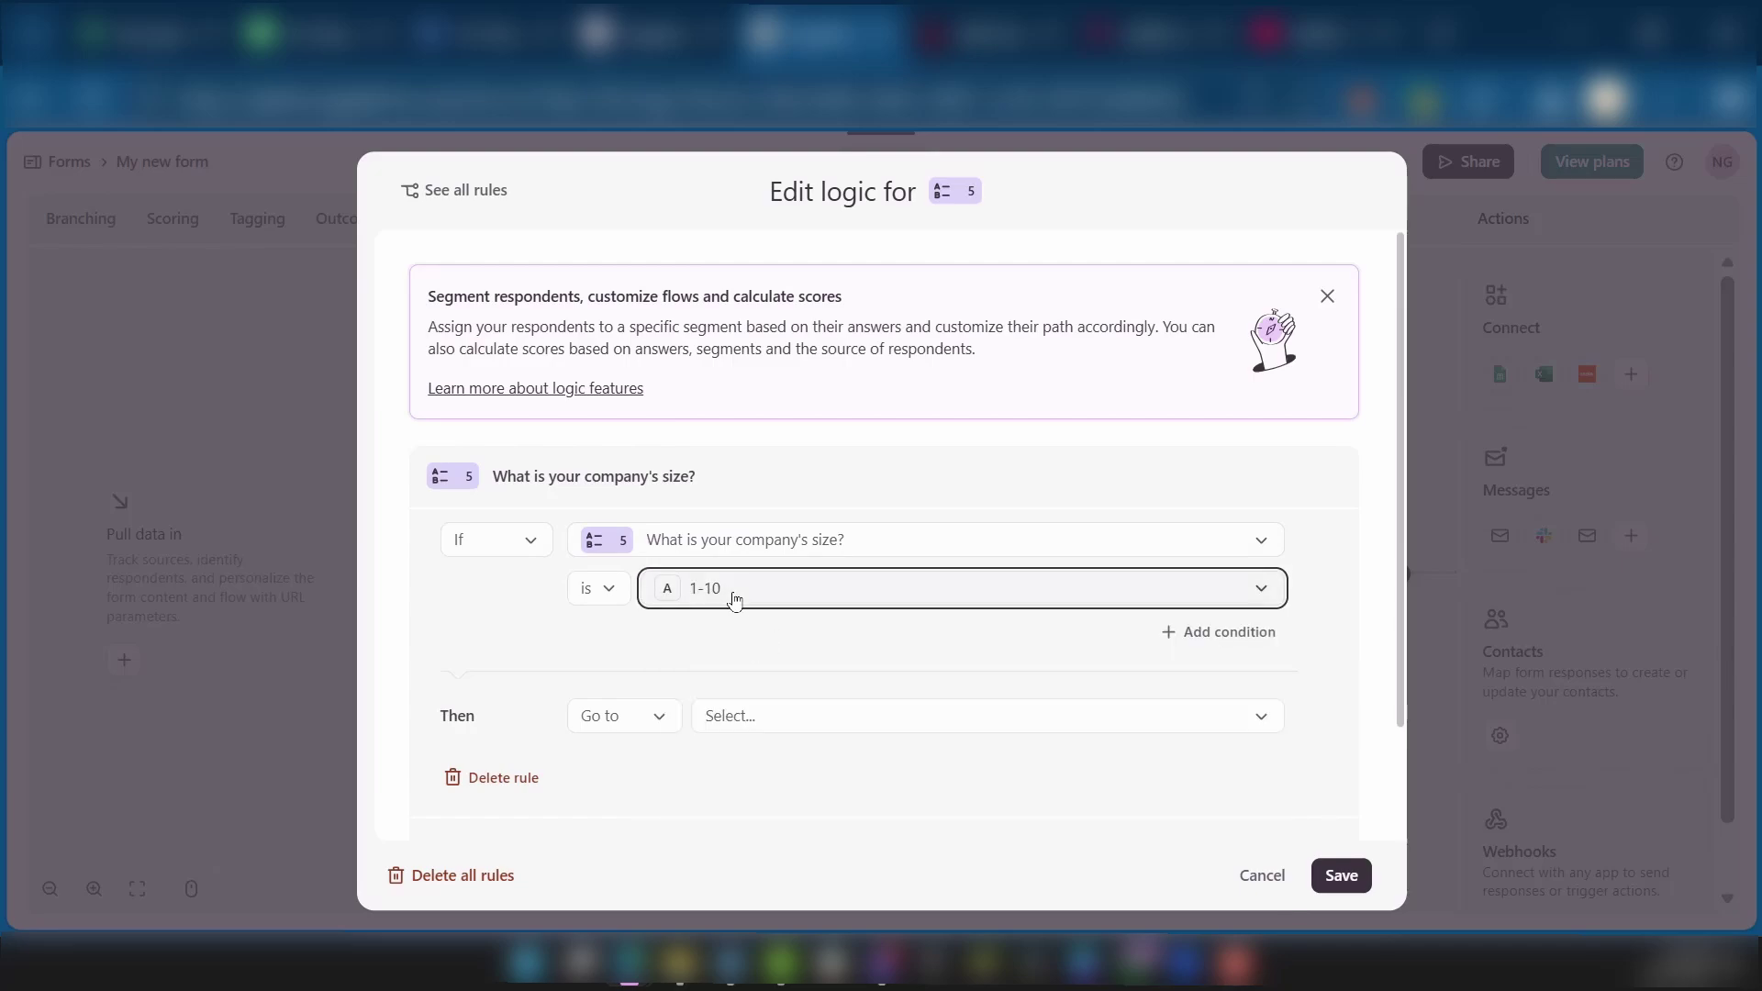
pyautogui.scroll(-2, 574, 698)
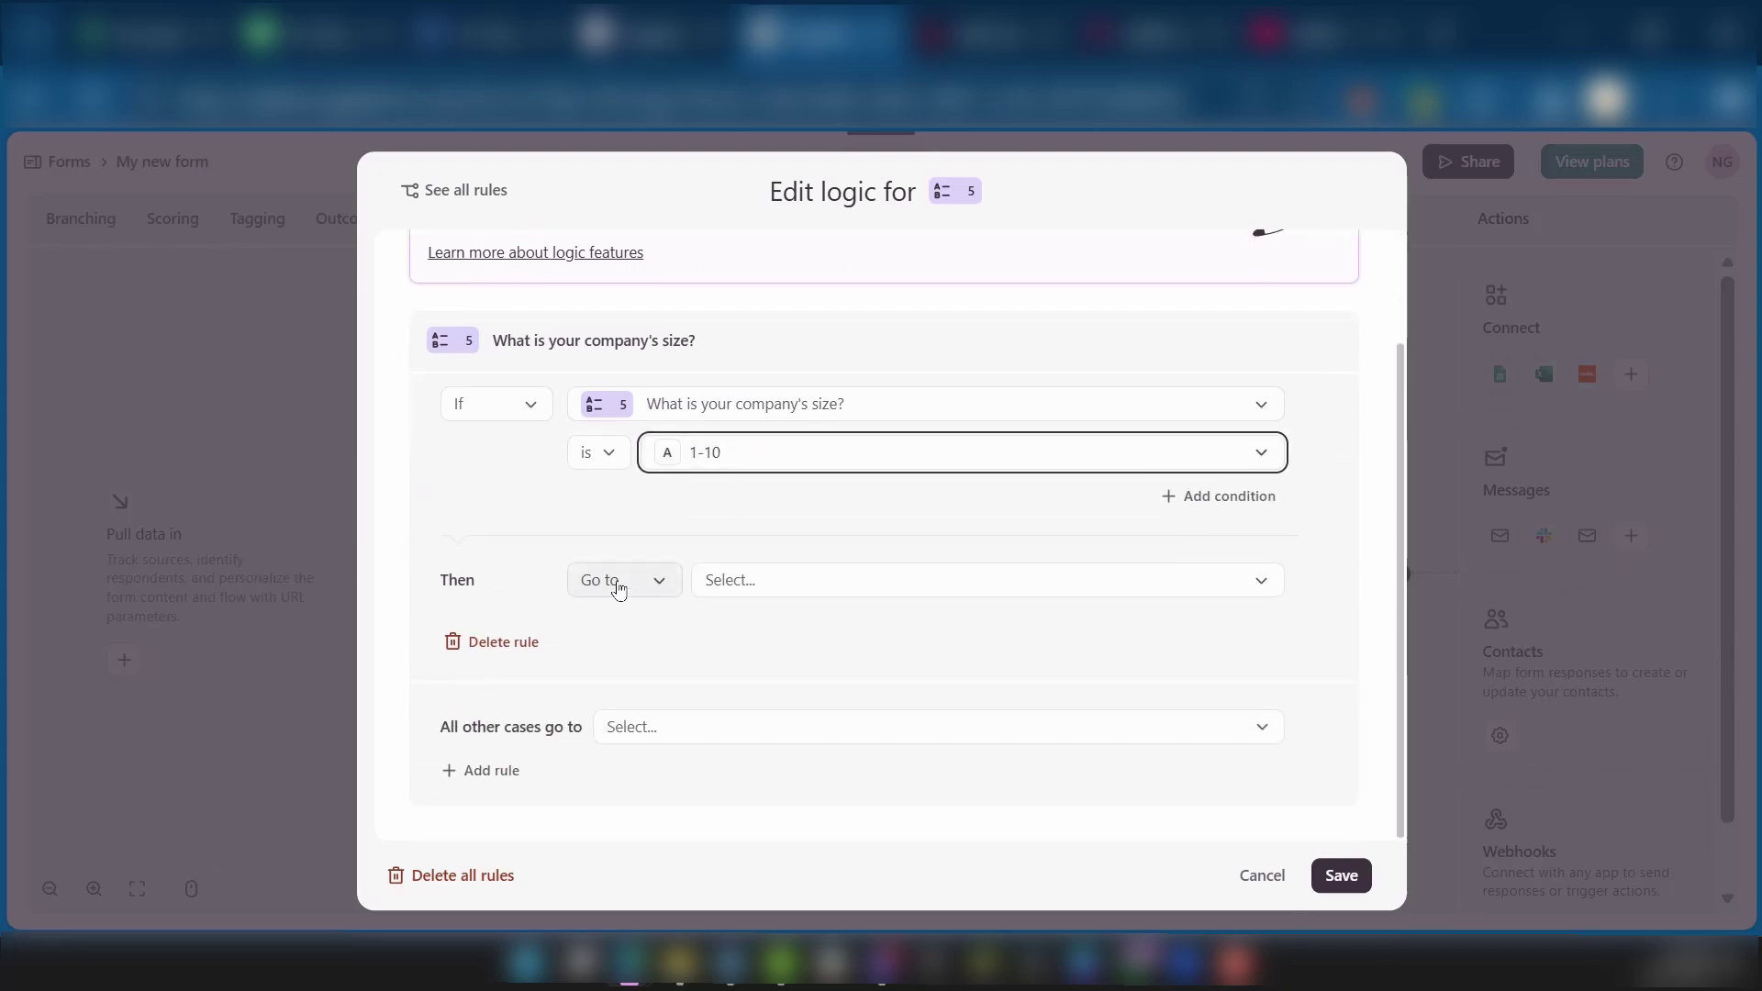
pyautogui.click(840, 598)
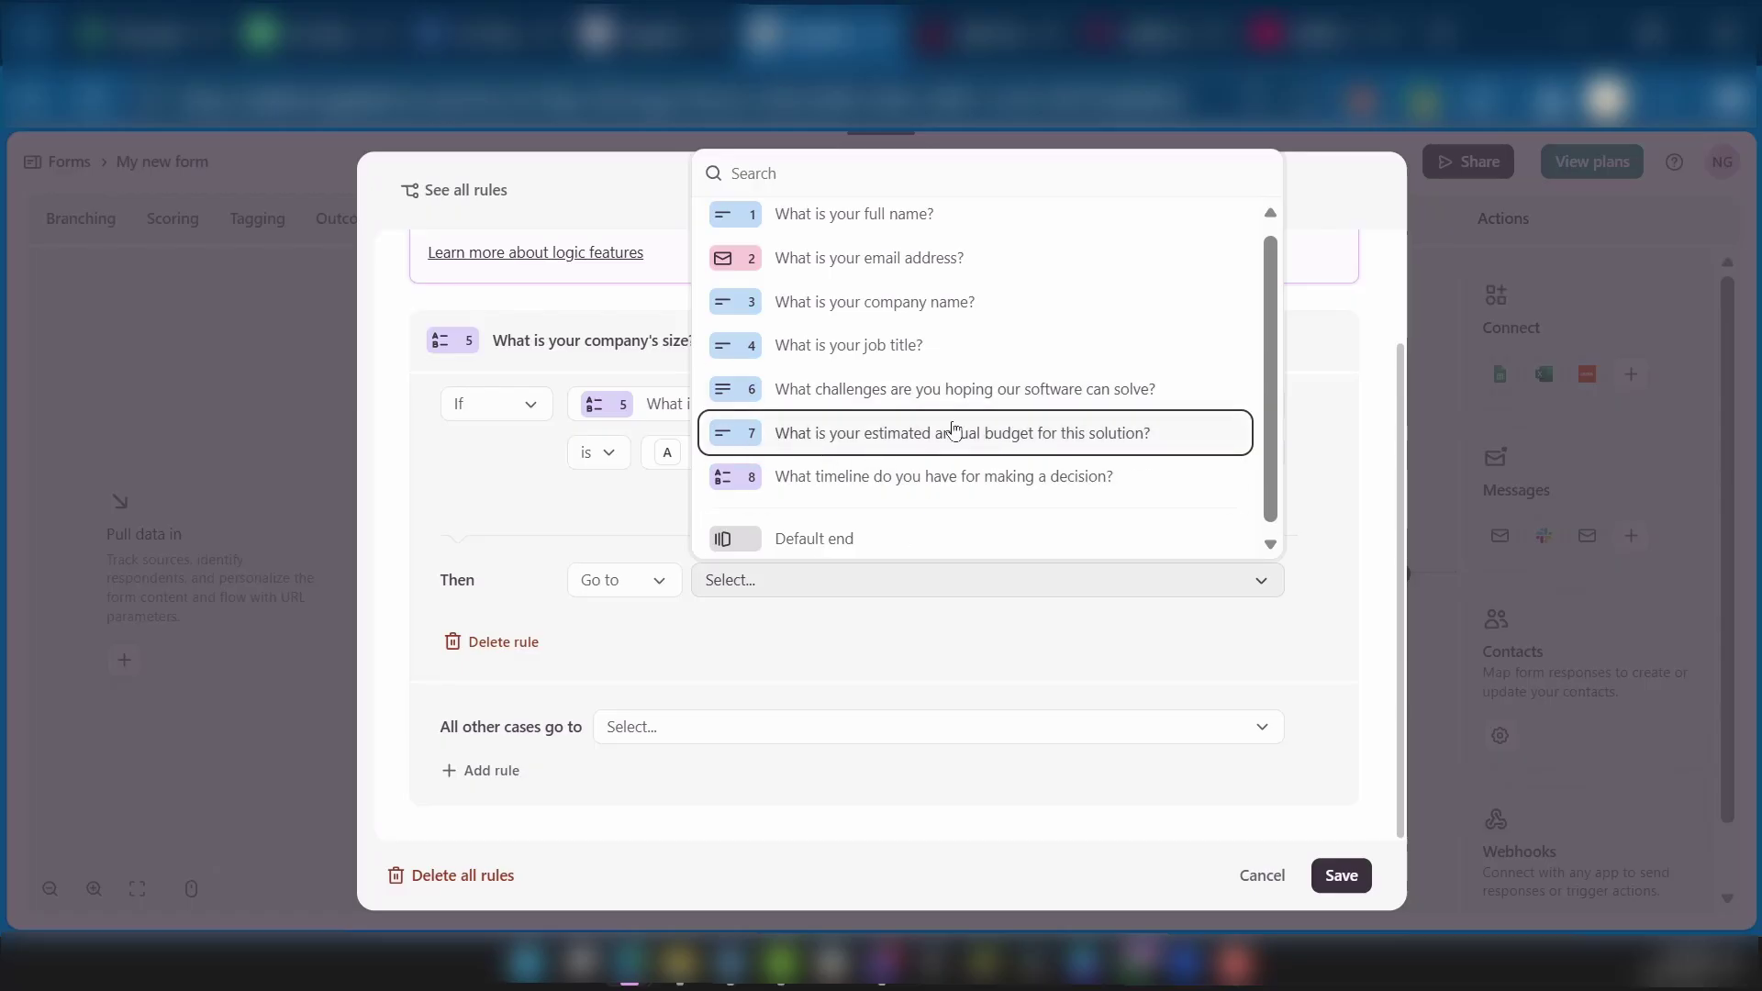
pyautogui.click(858, 435)
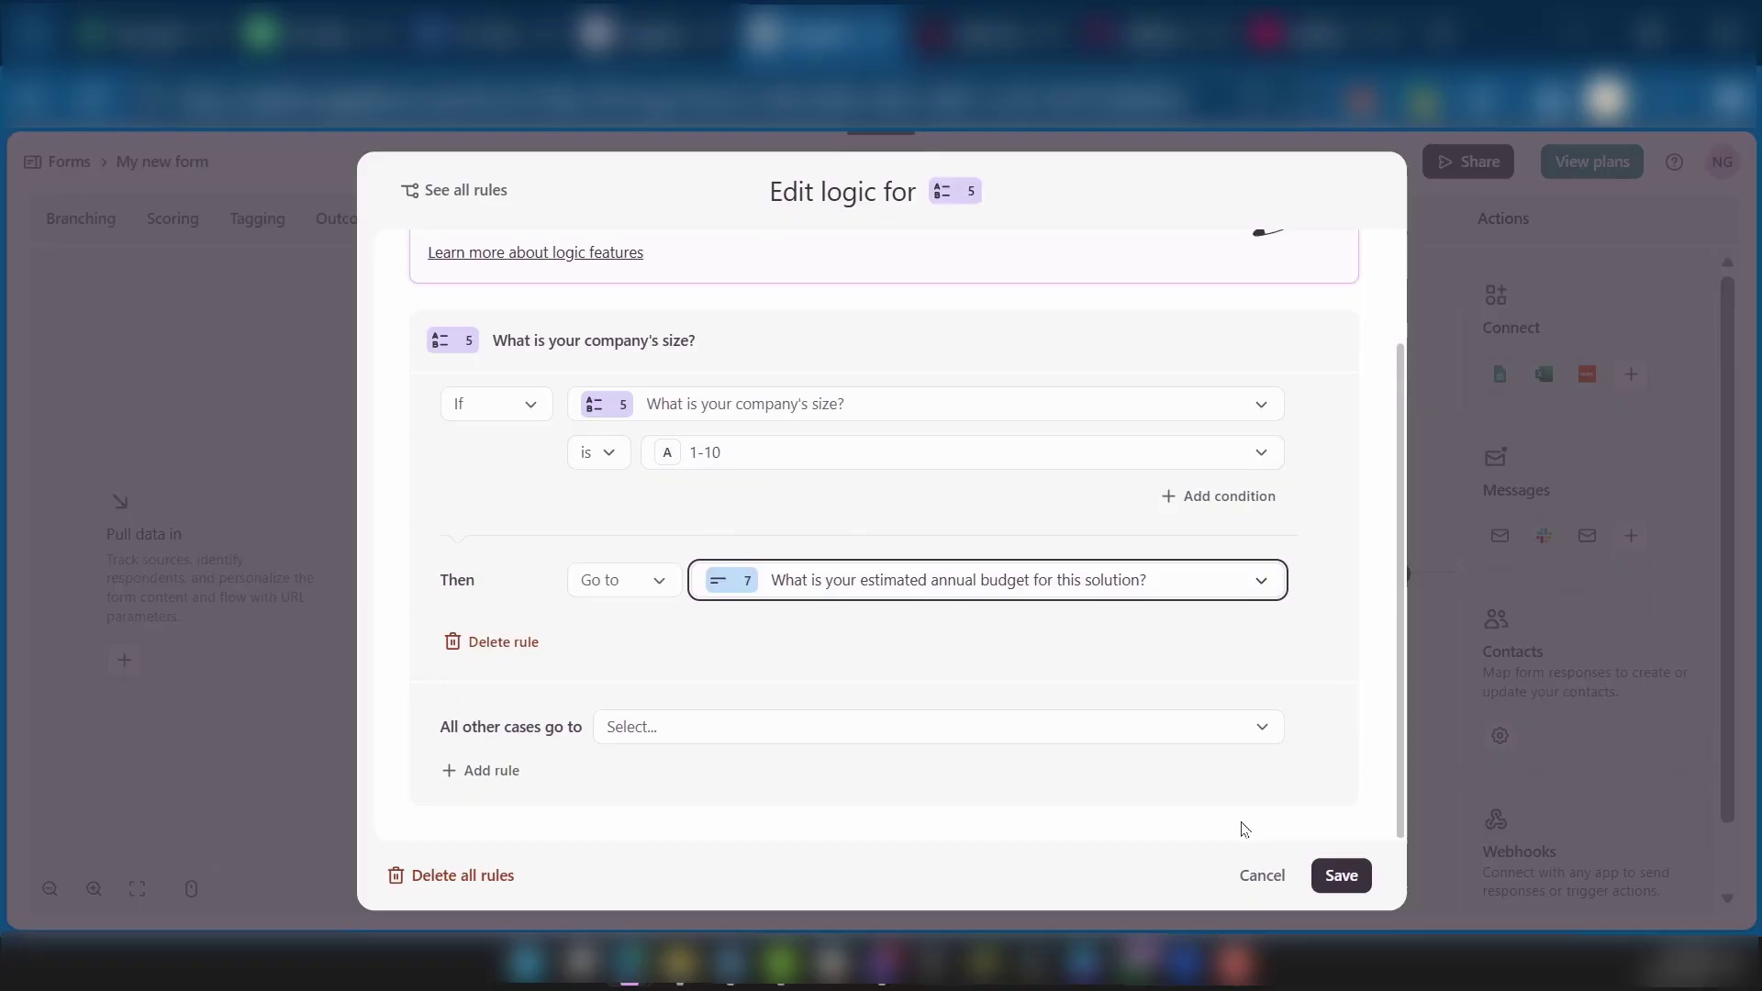
# Route all other company size answers to the software challenges question and save the logic.
pyautogui.click(720, 731)
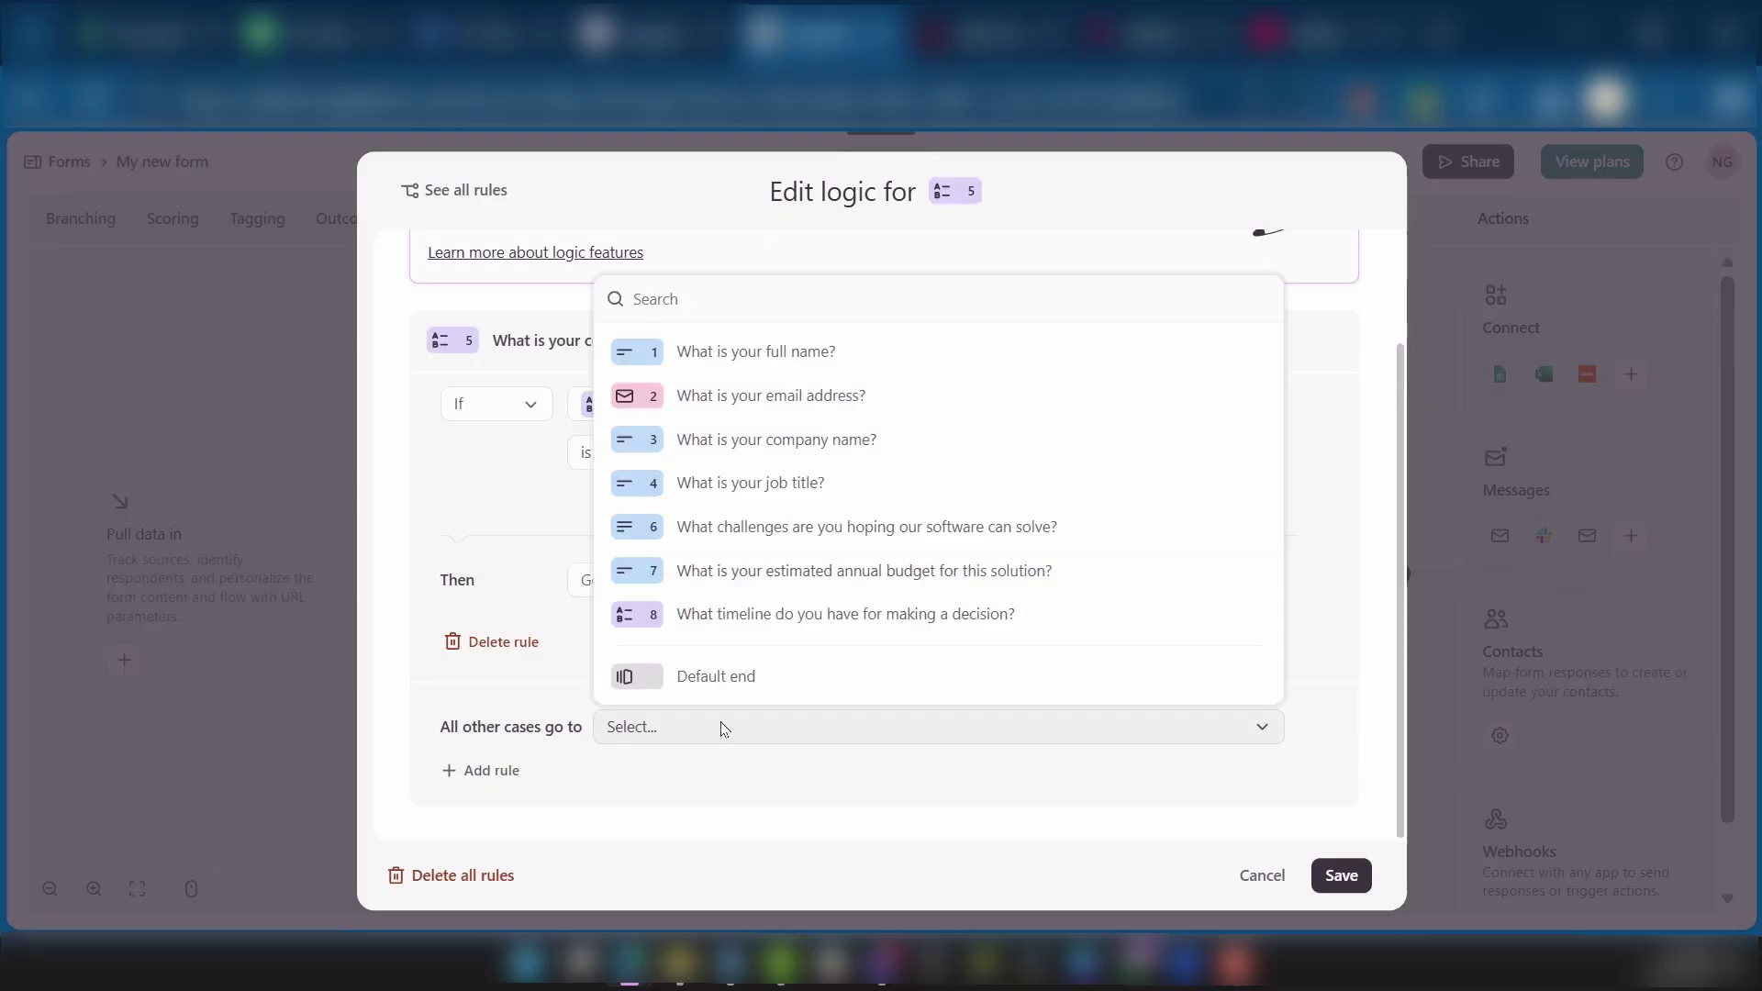
pyautogui.click(820, 531)
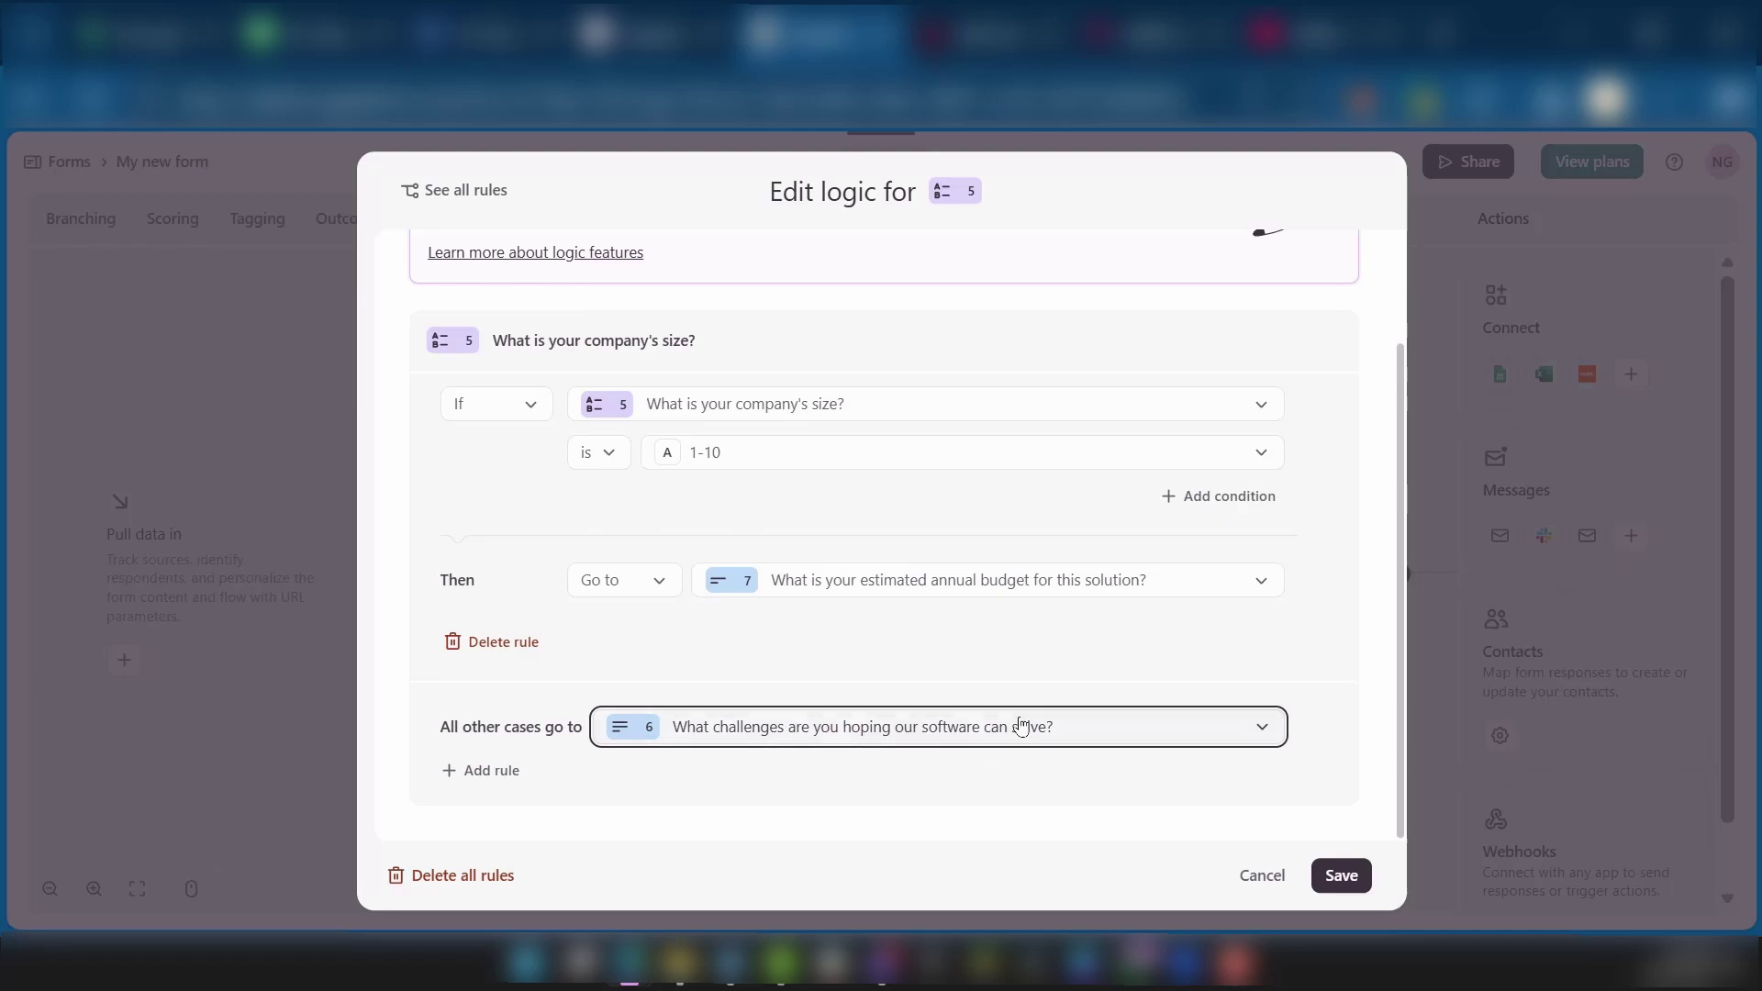
pyautogui.click(1341, 877)
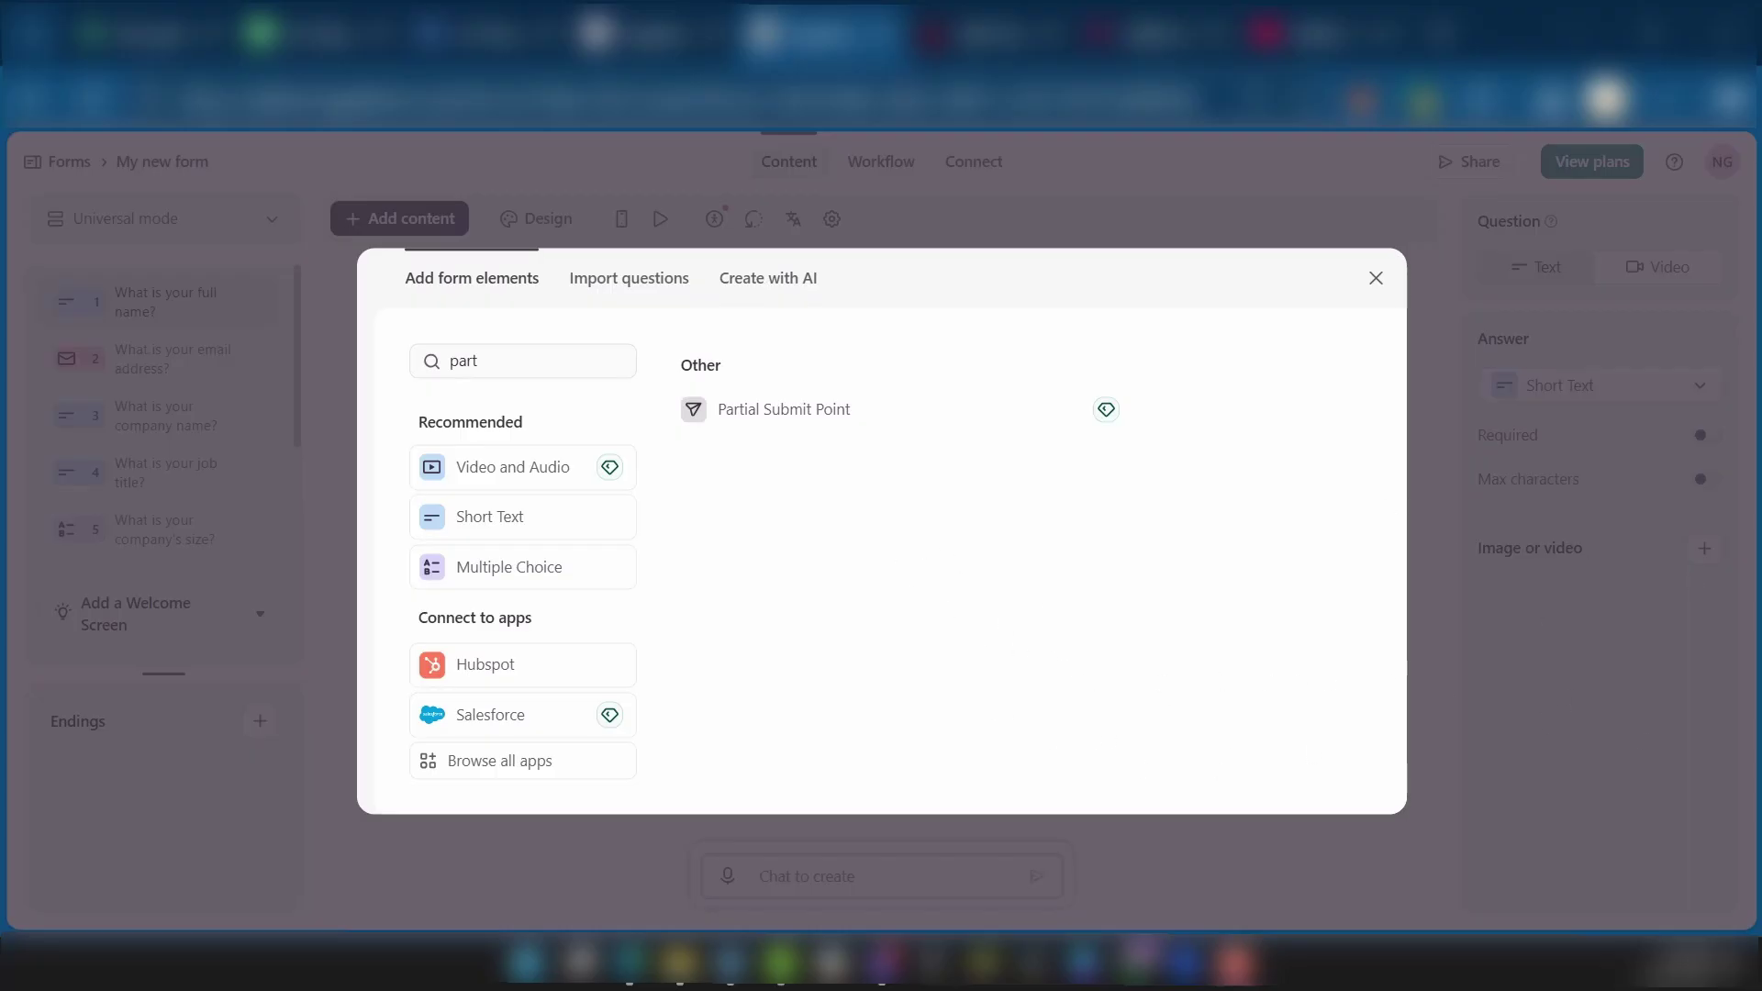
# Close the element search, leave the form, and look over the account's Contacts and Automations pages.
pyautogui.click(1375, 280)
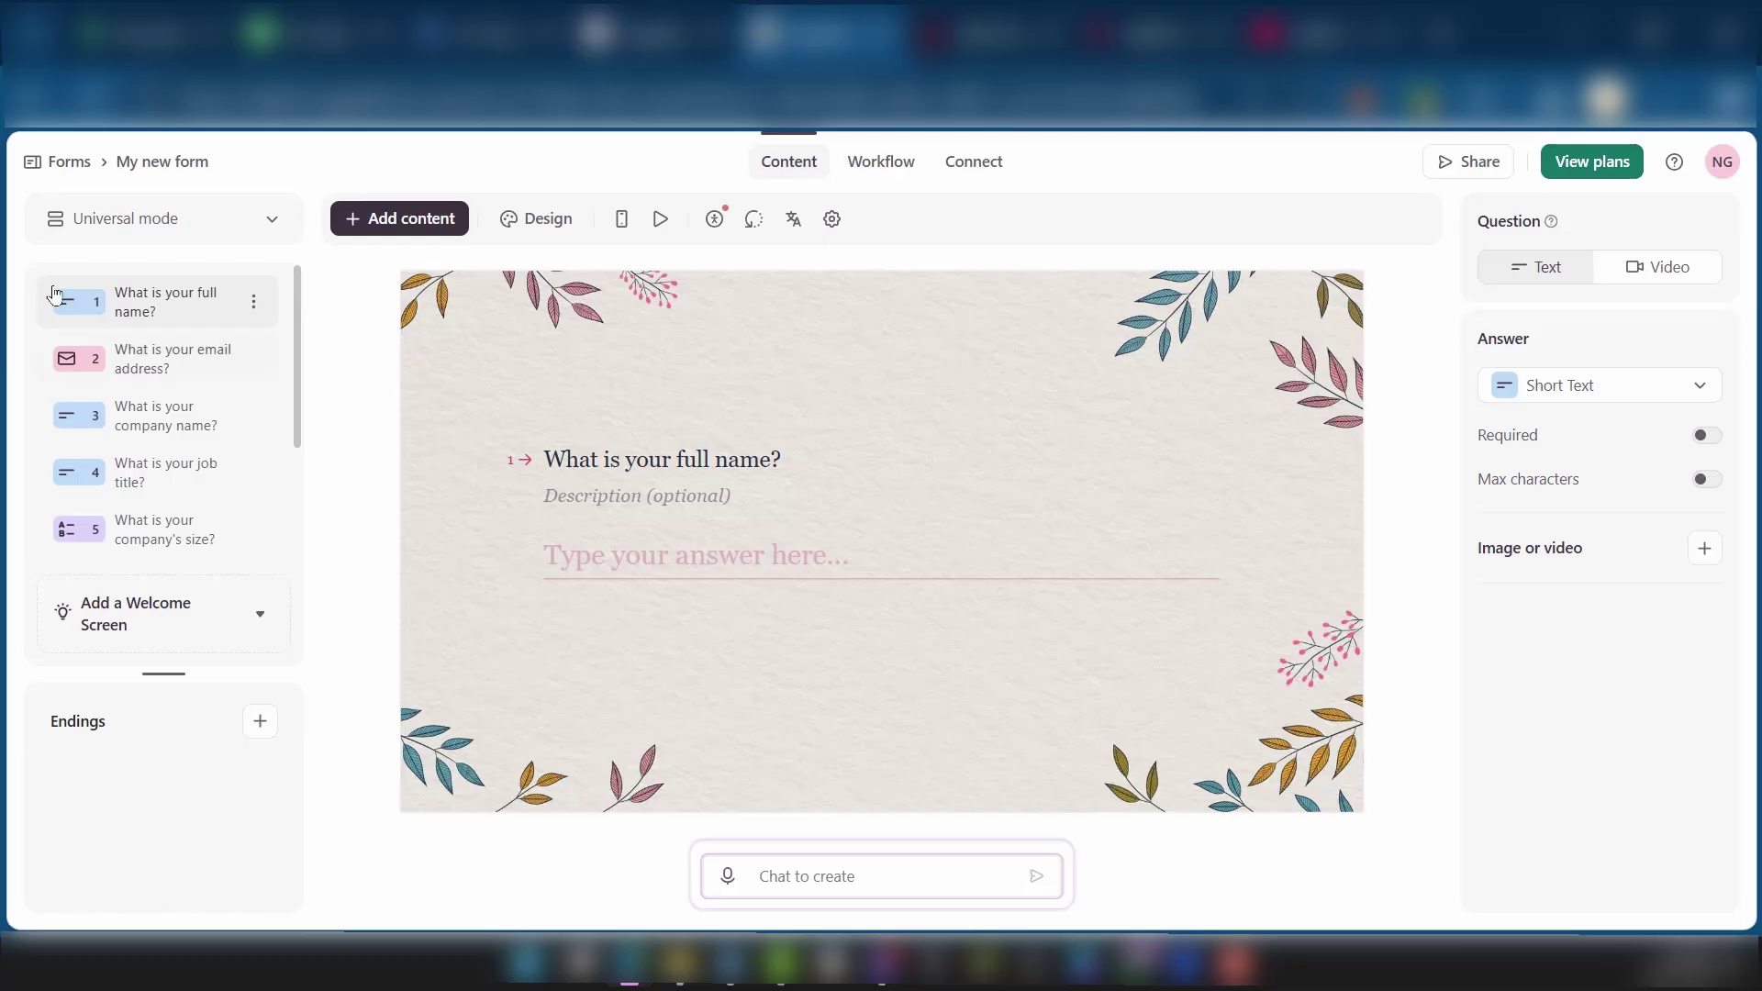
pyautogui.click(55, 164)
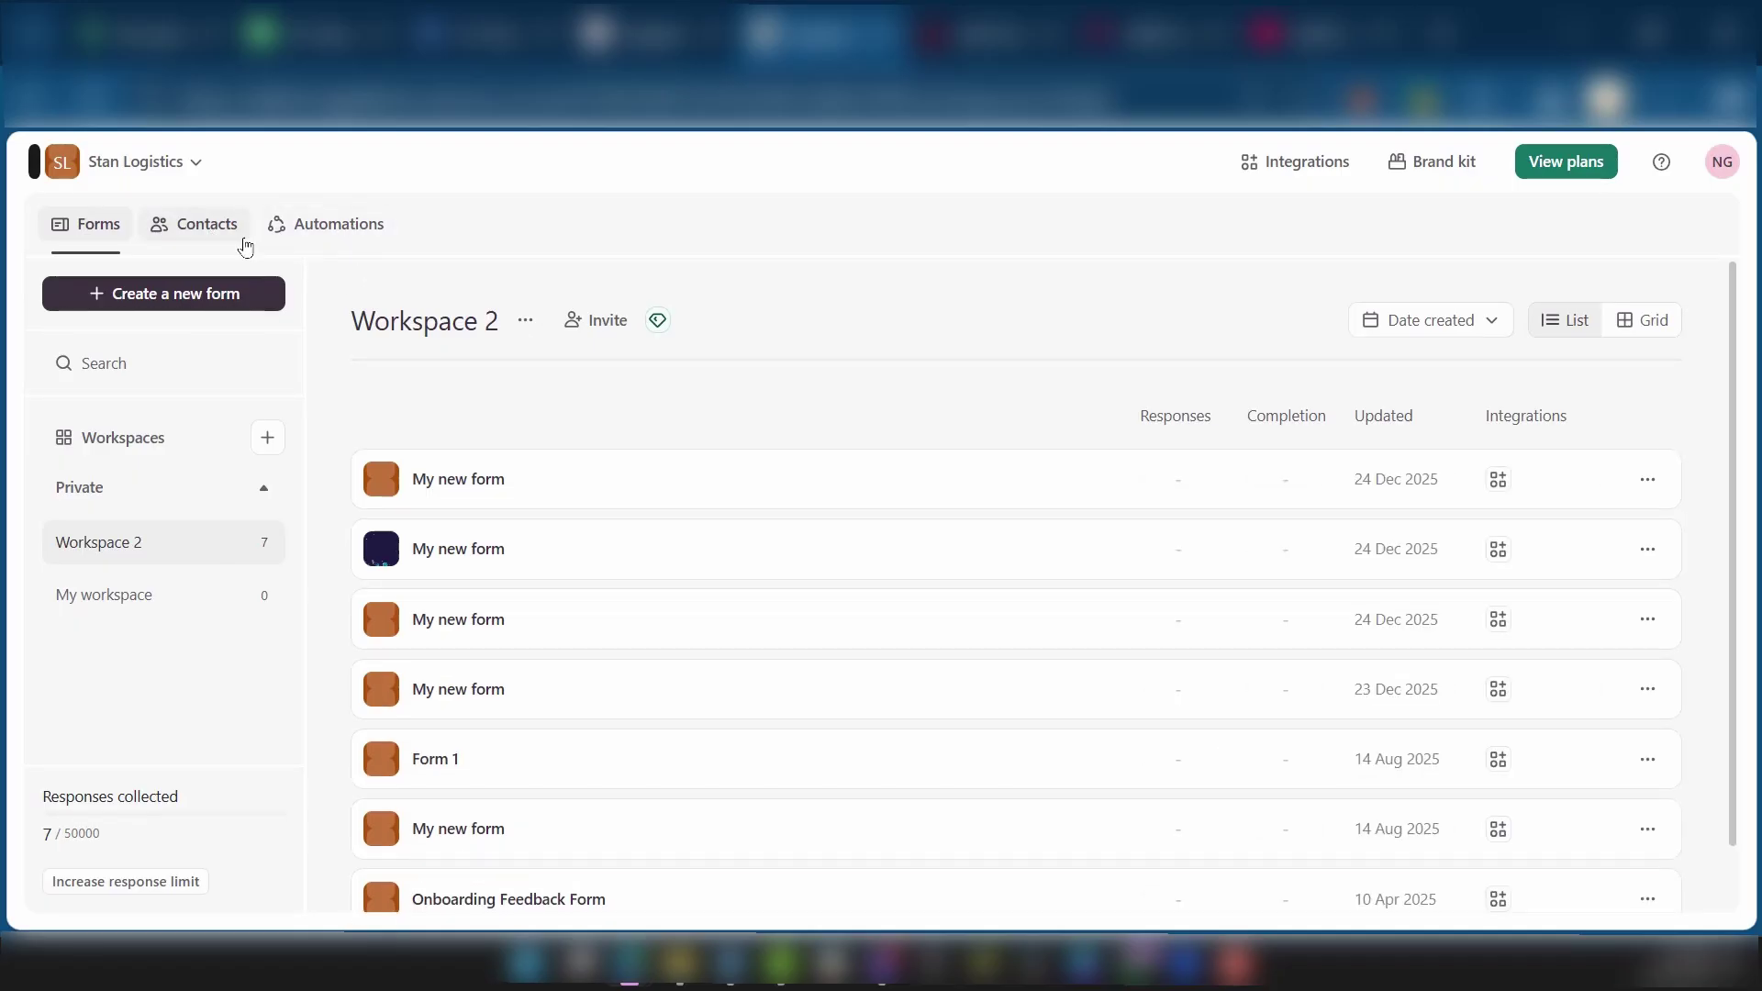
pyautogui.click(205, 231)
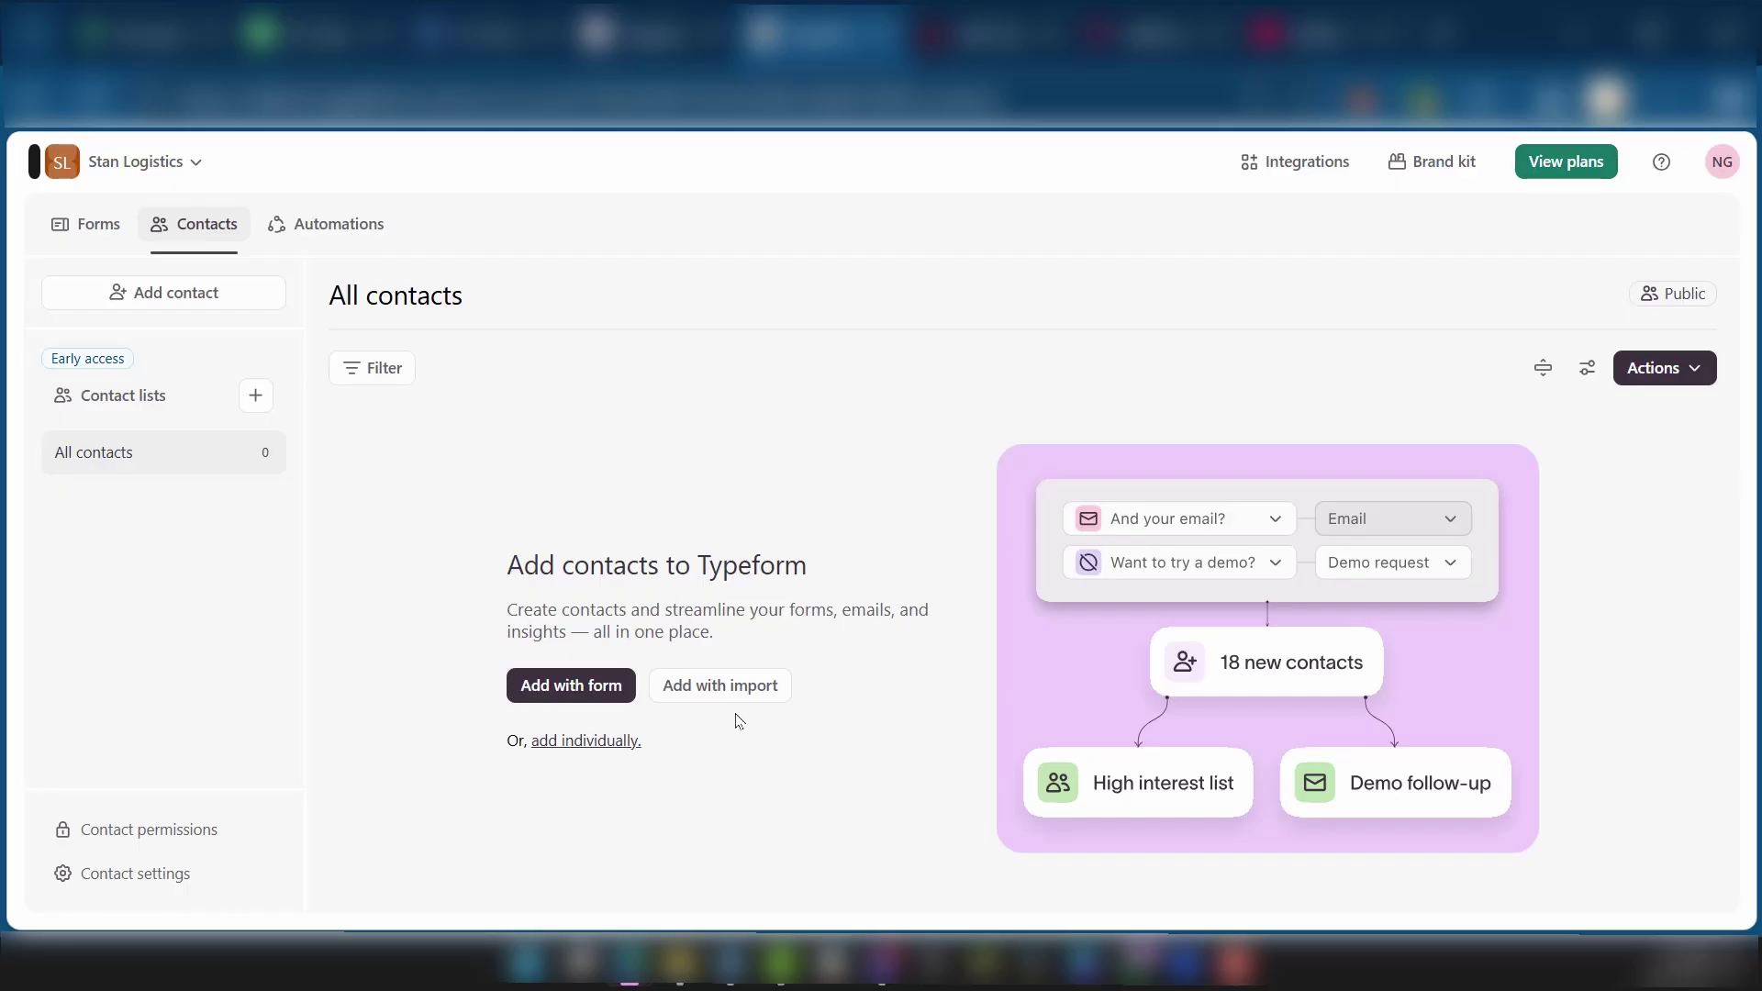
pyautogui.click(349, 229)
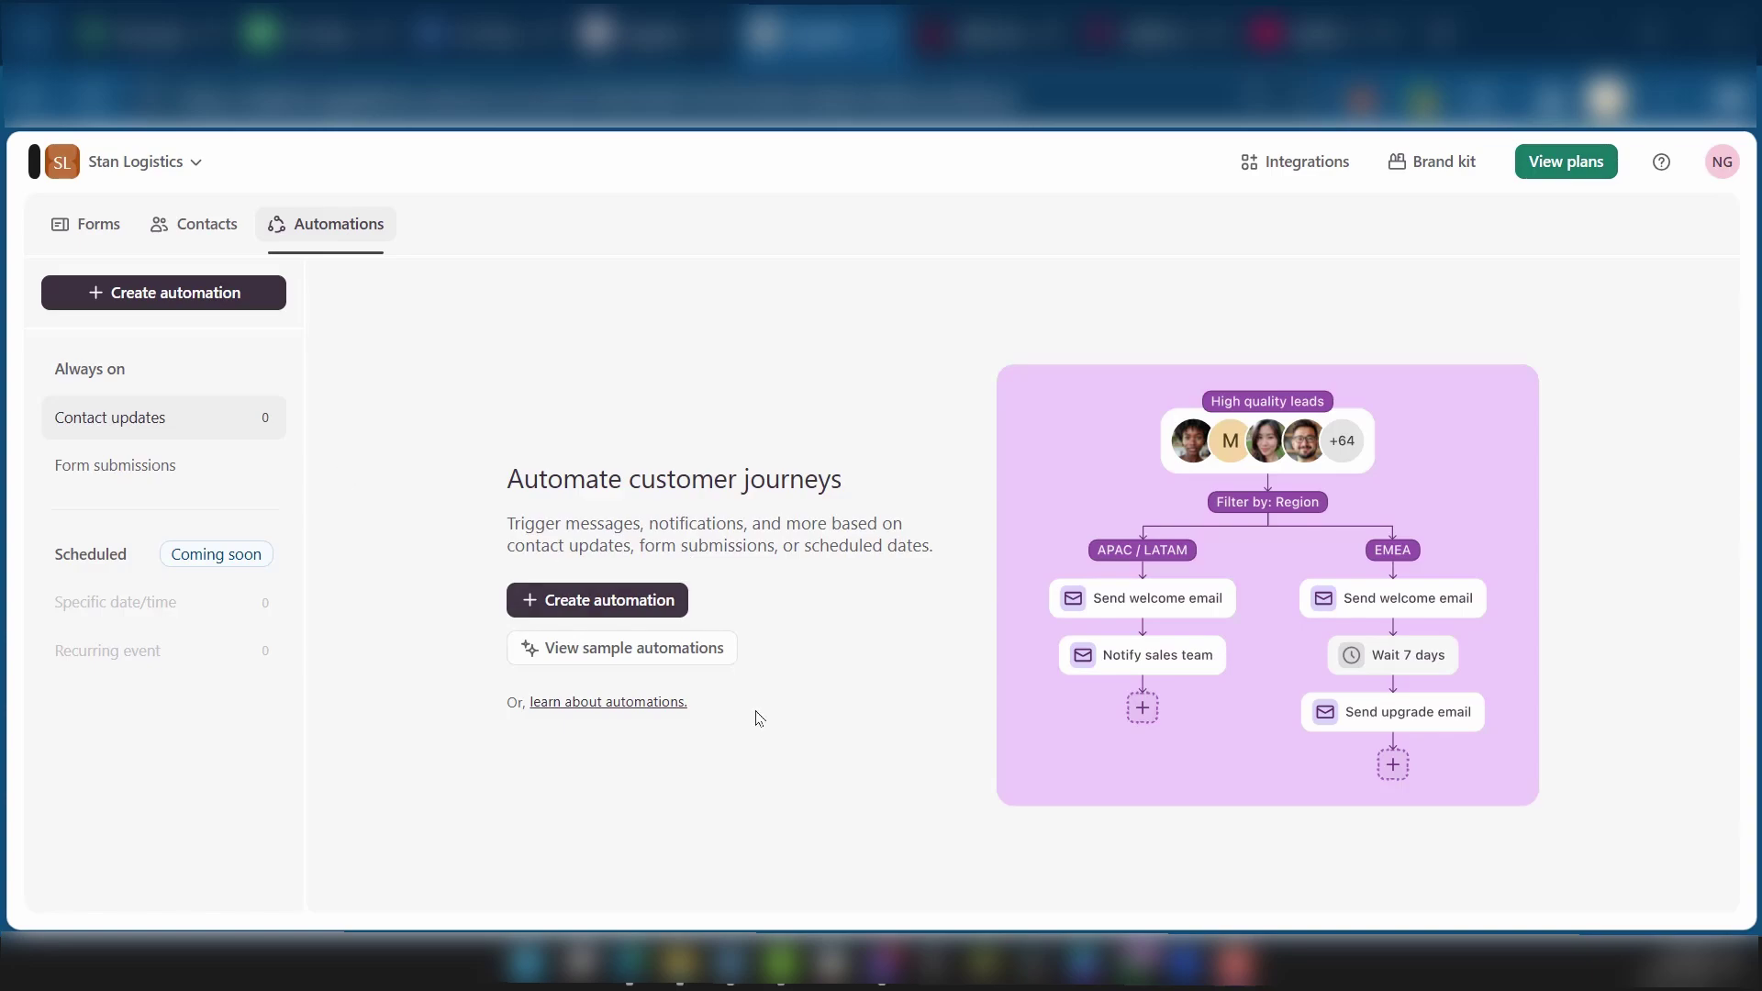
# Reopen the newest form in Workspace 2 and search the form elements for "payment".
pyautogui.click(100, 231)
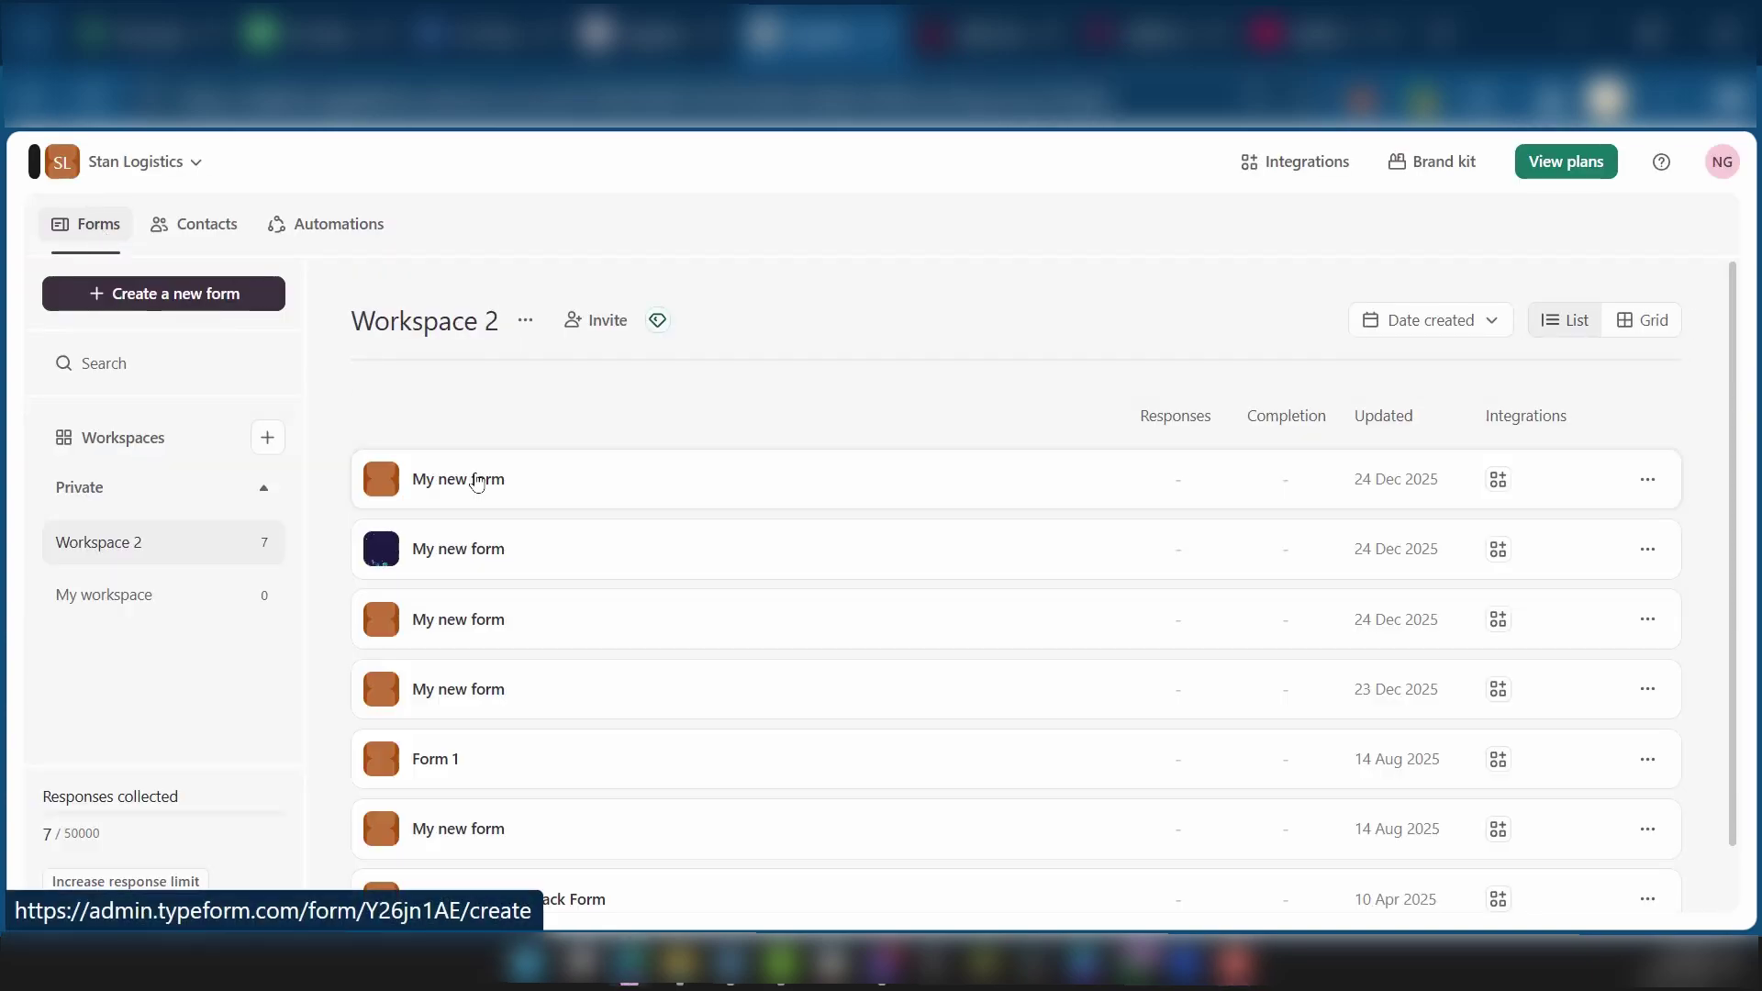
pyautogui.click(472, 478)
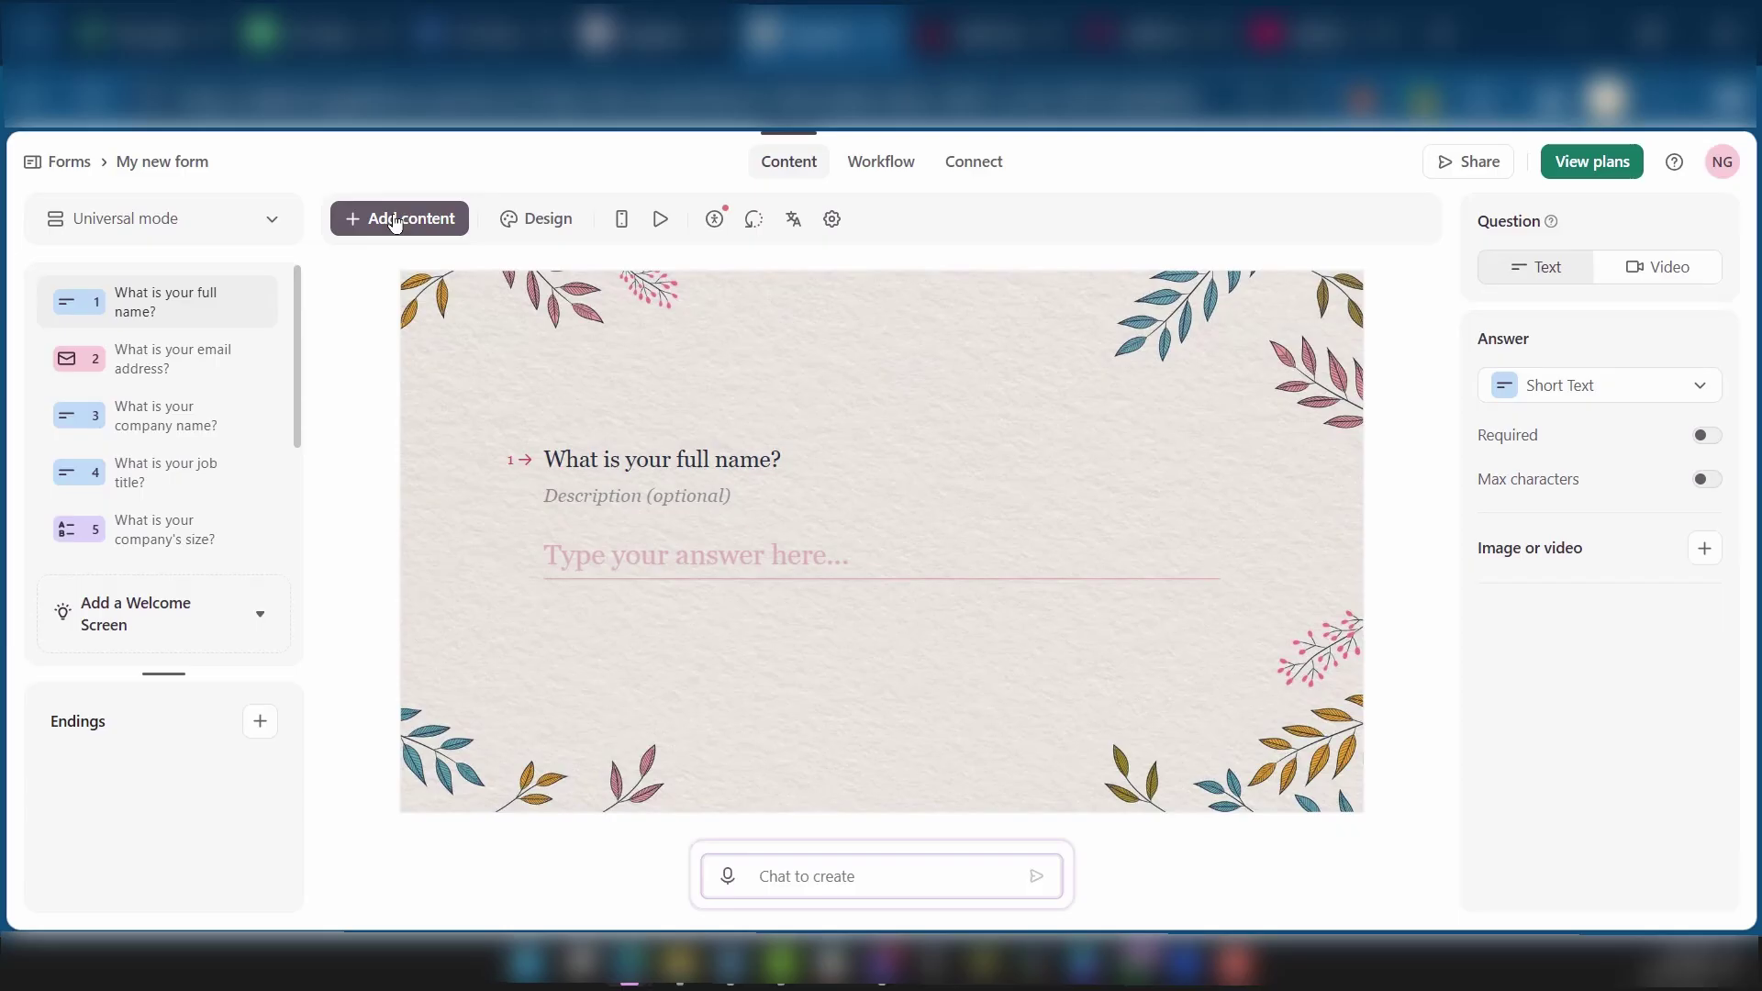
pyautogui.click(396, 221)
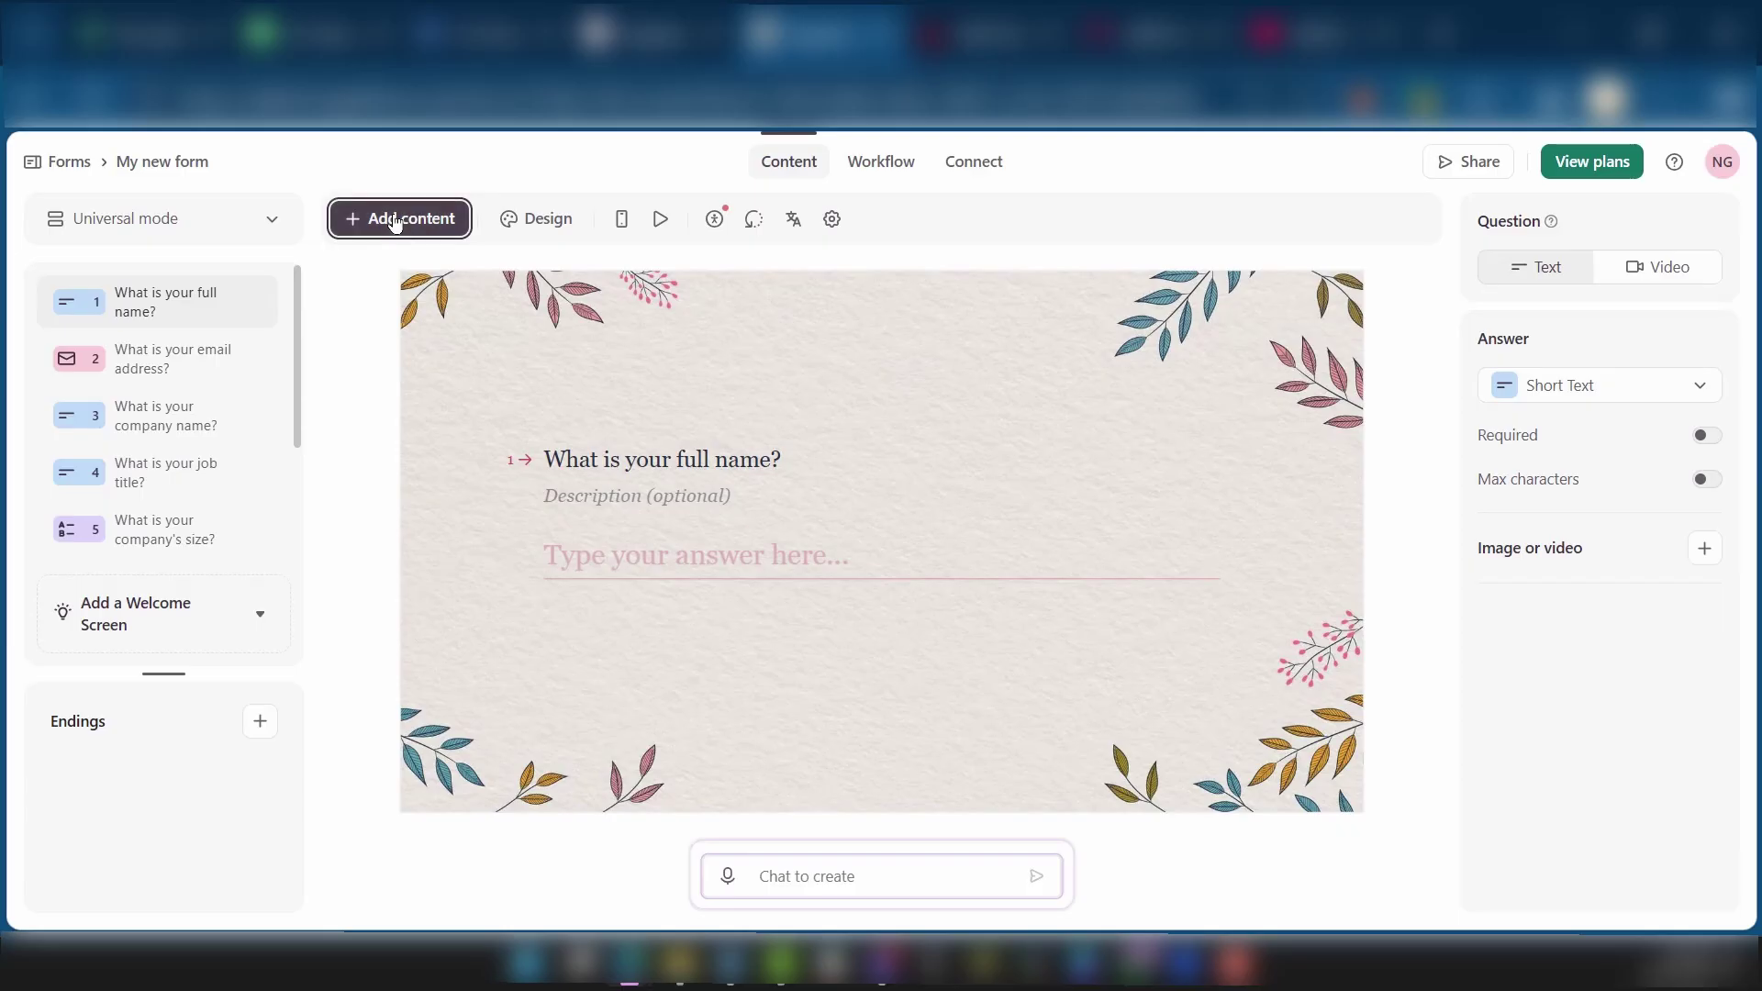
pyautogui.click(441, 264)
pyautogui.write('payment')
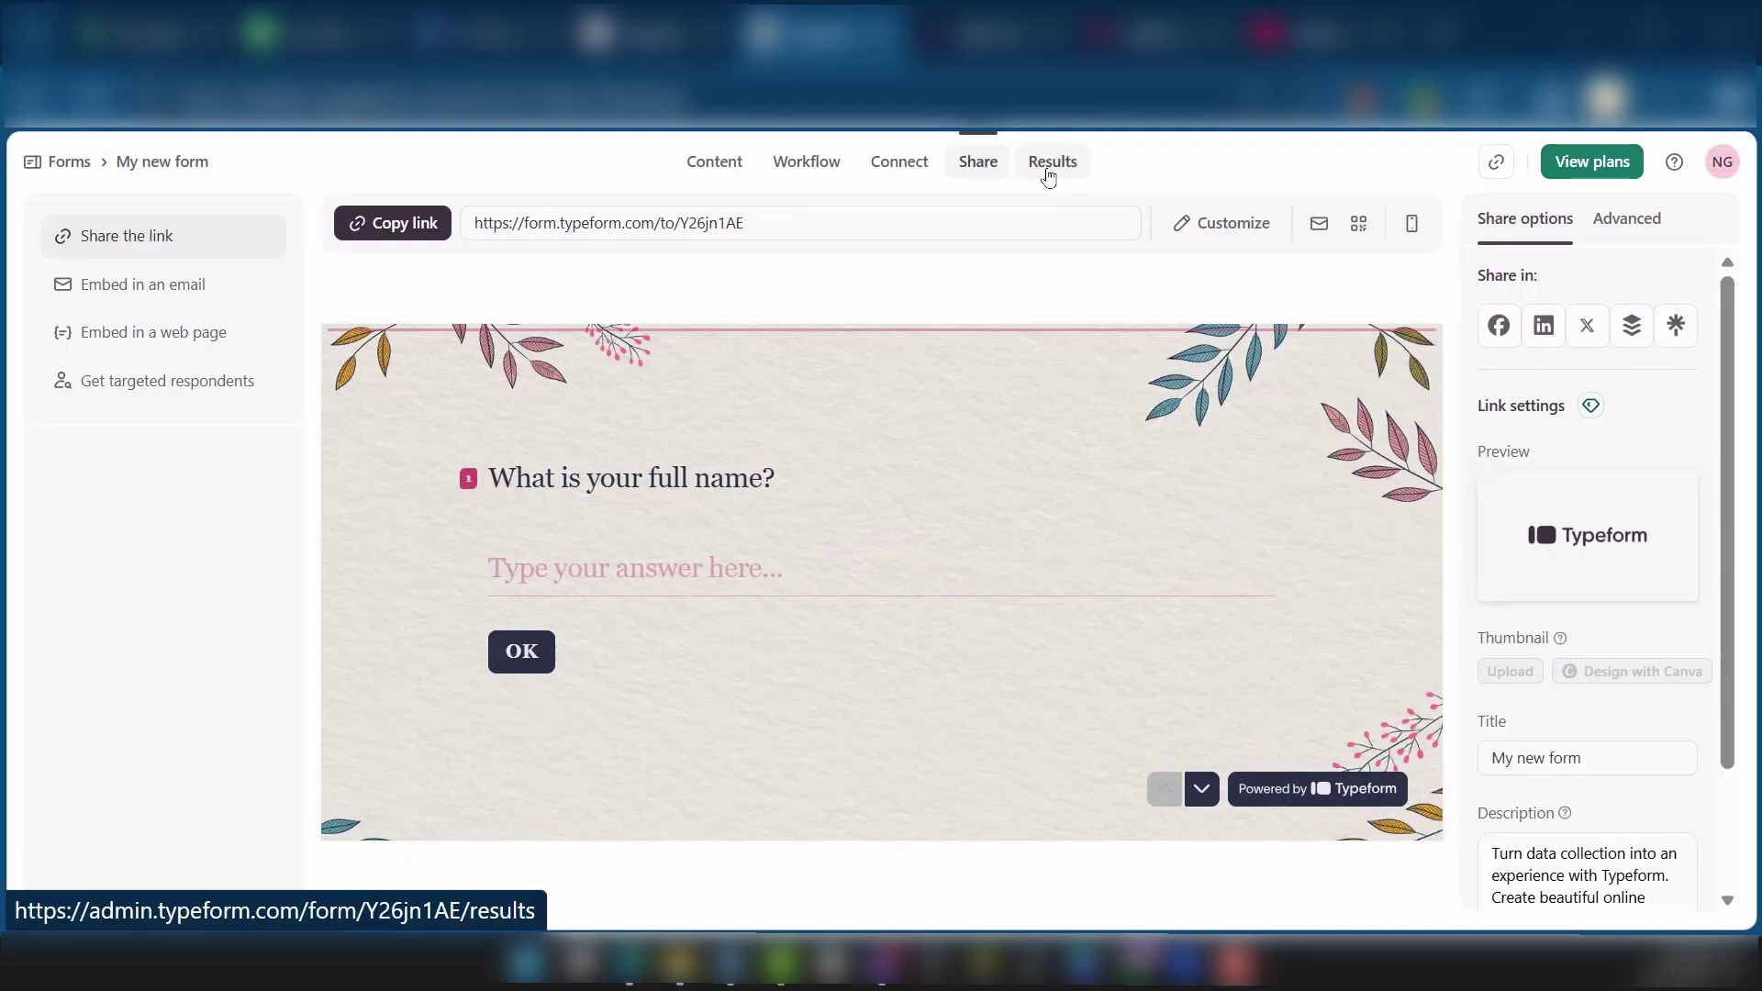
# Review the form's results insights, from the big picture metrics down to the question drop-off rate section.
pyautogui.click(1049, 174)
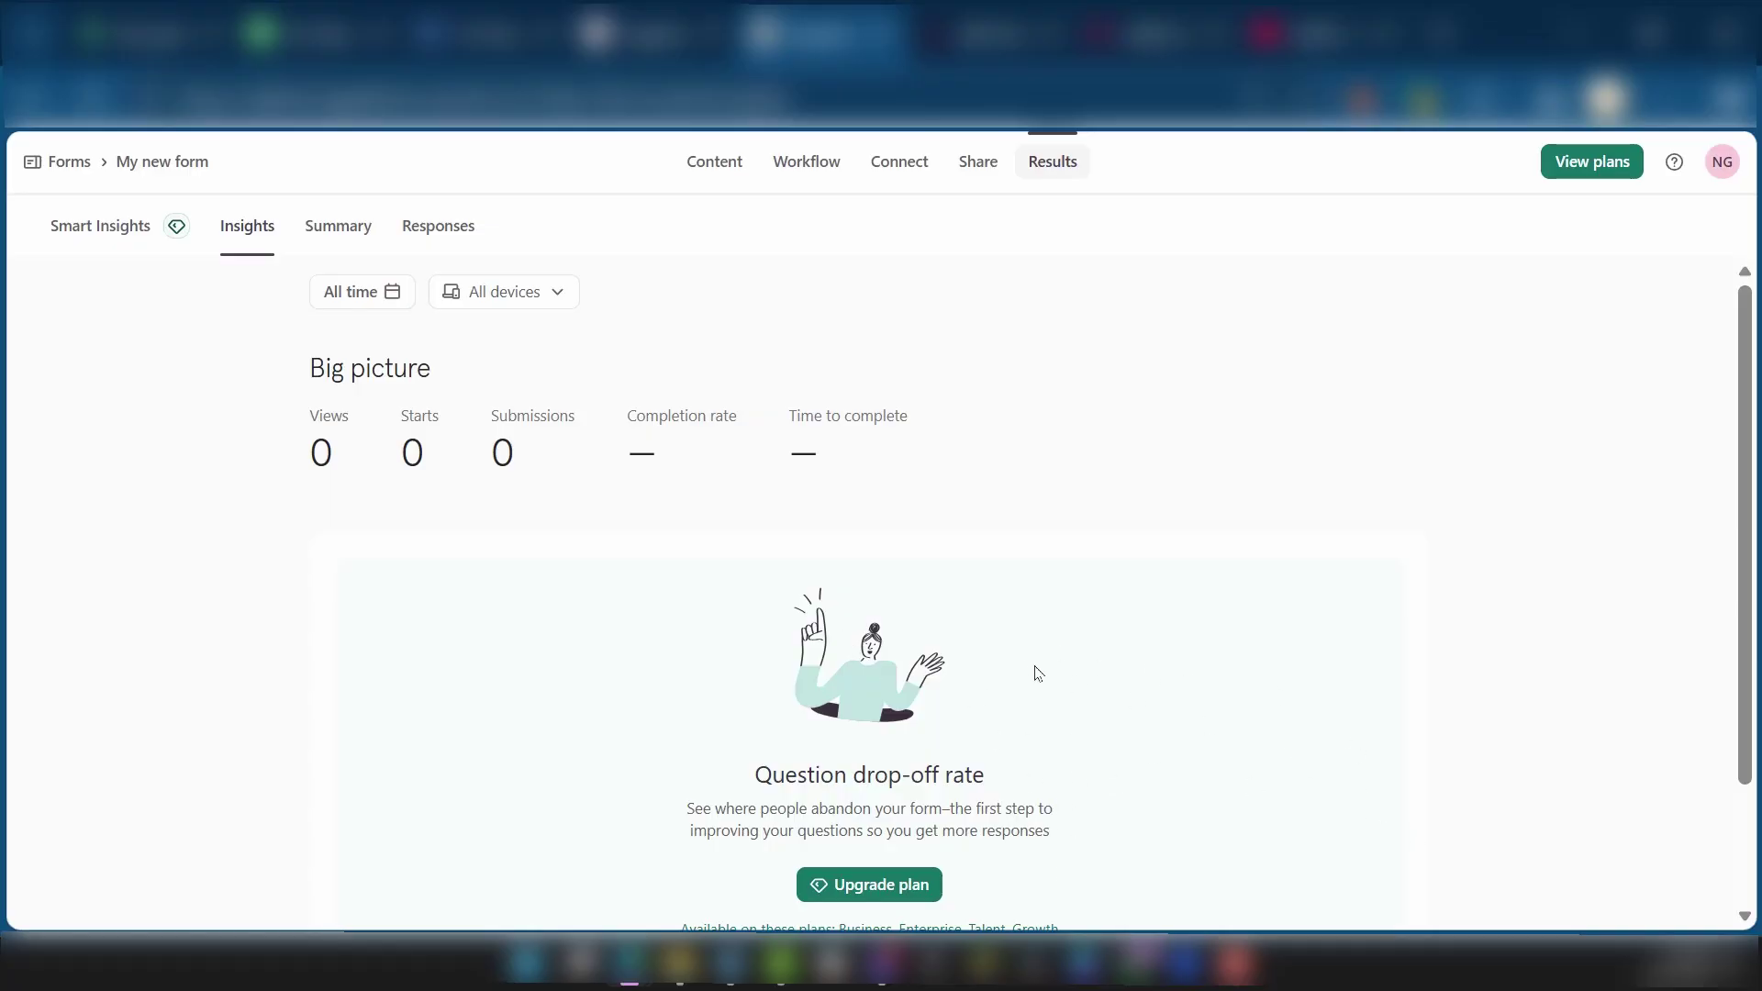
pyautogui.scroll(-2, 1380, 759)
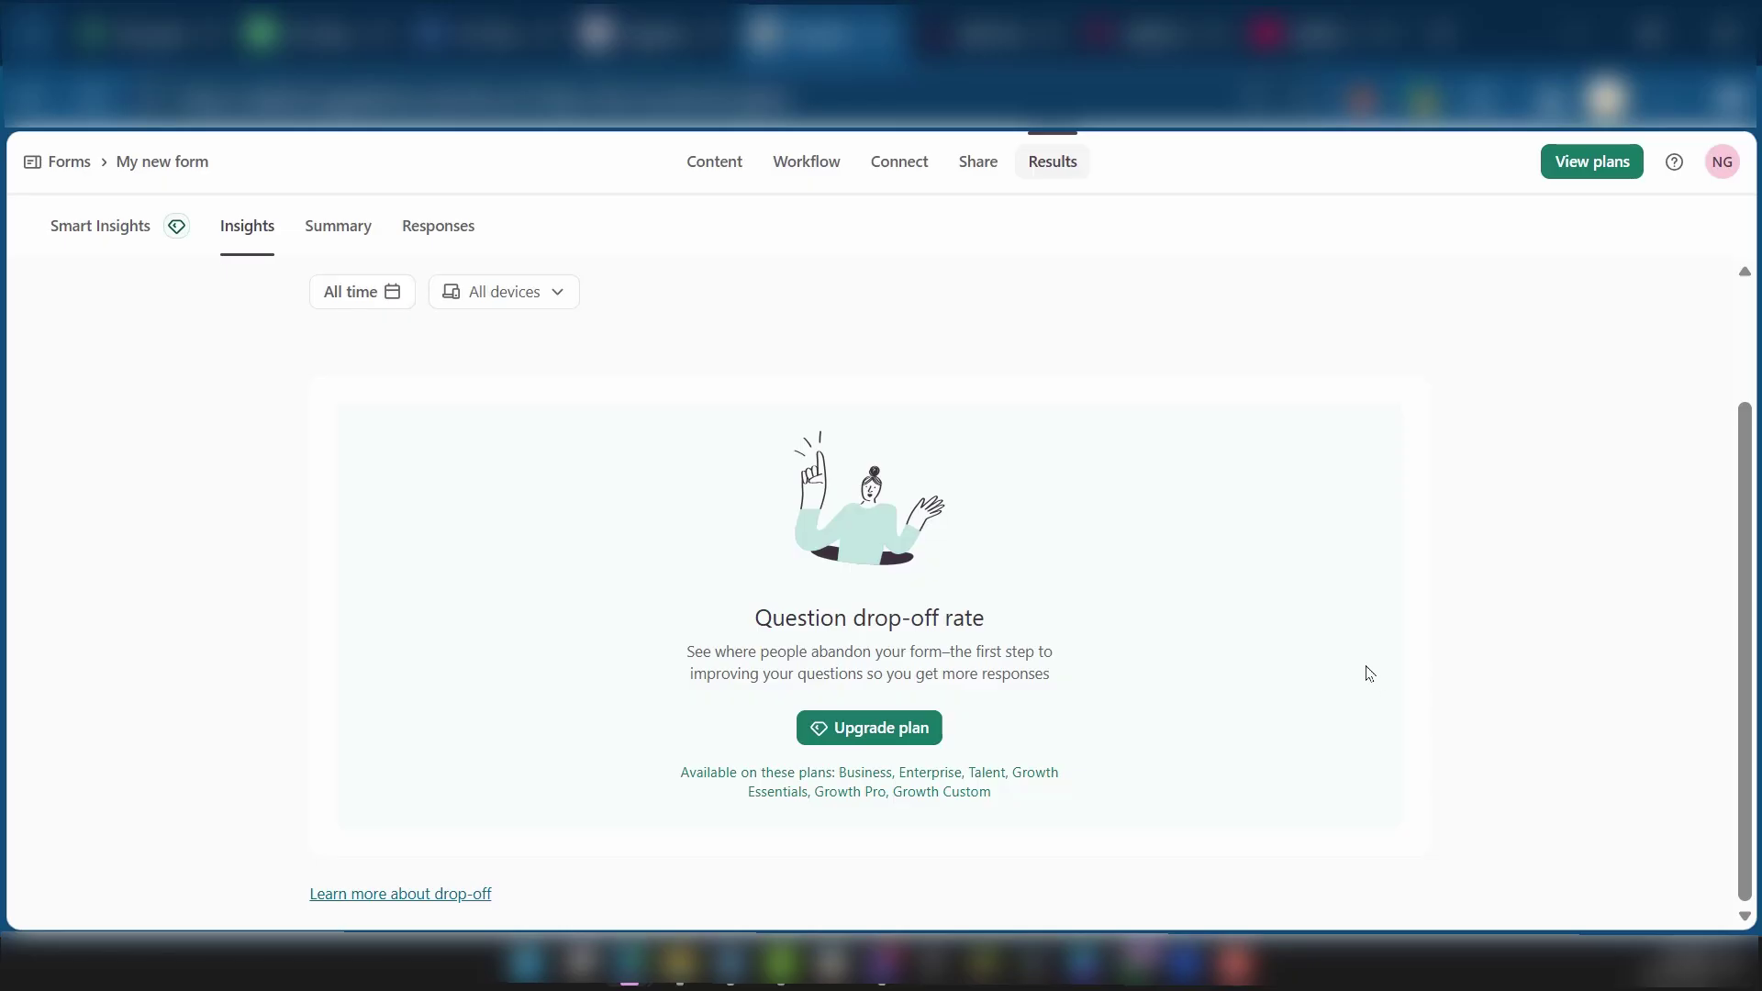
# Return to the form's sharing options and examine the web page embed's design and advanced settings along with its preview.
pyautogui.click(978, 163)
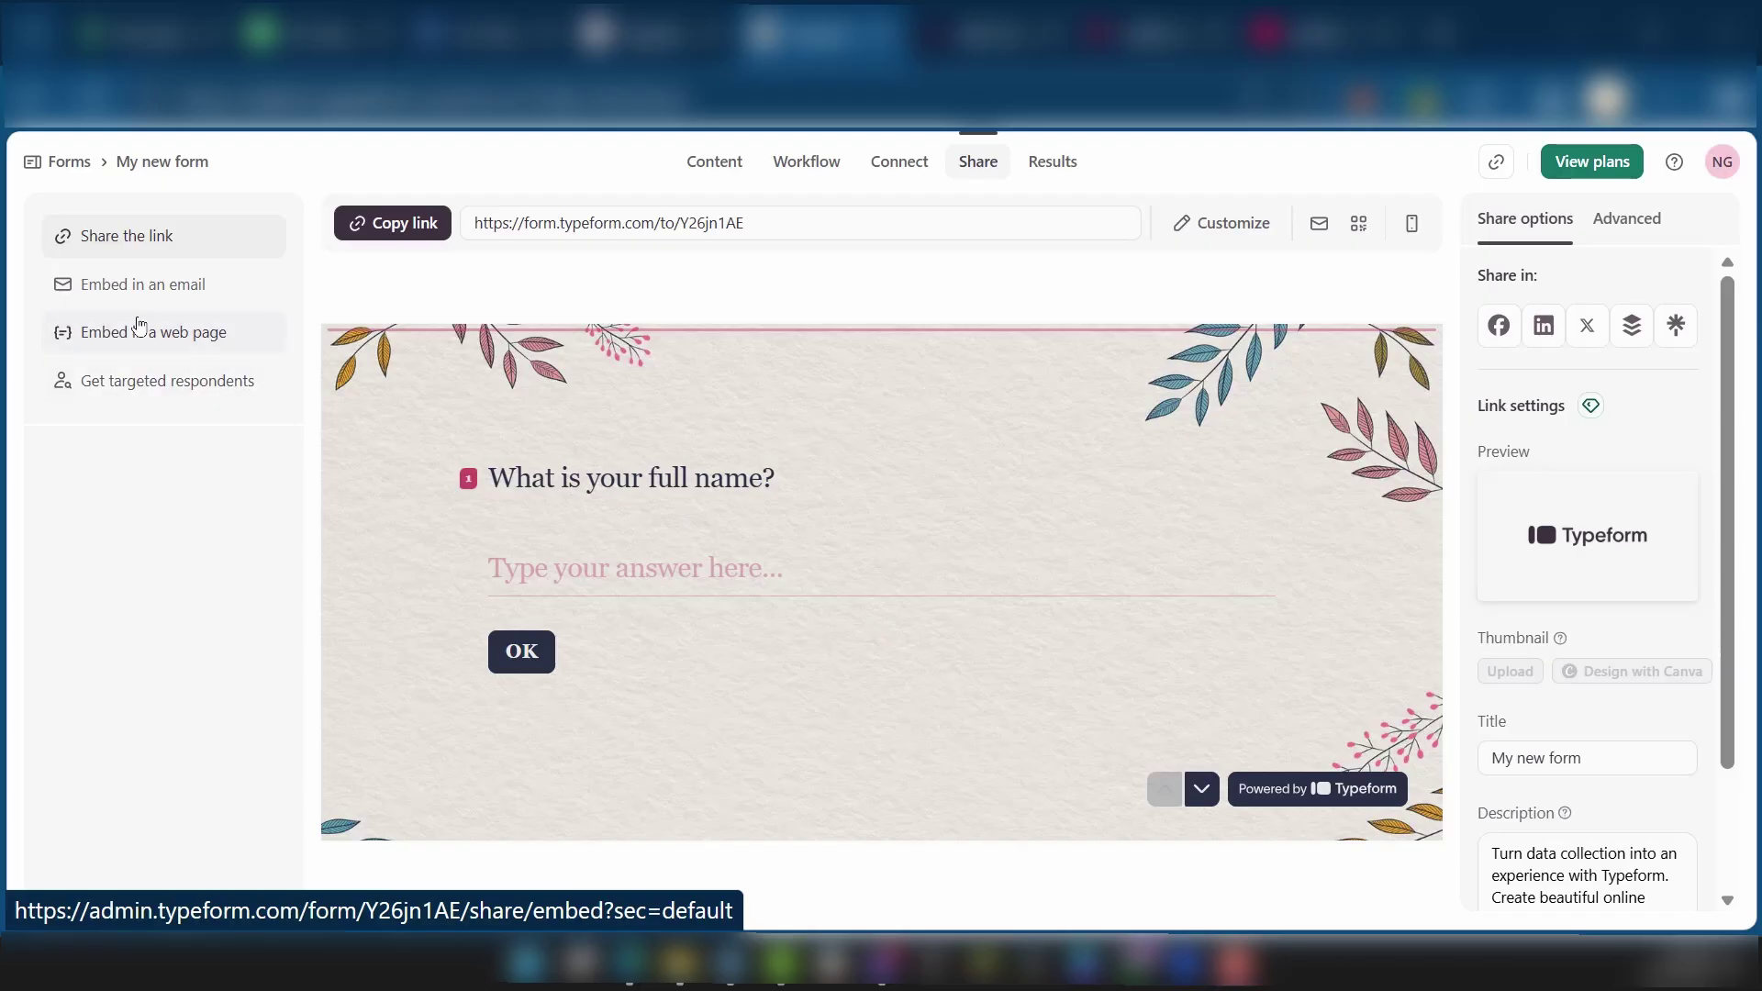
pyautogui.click(149, 348)
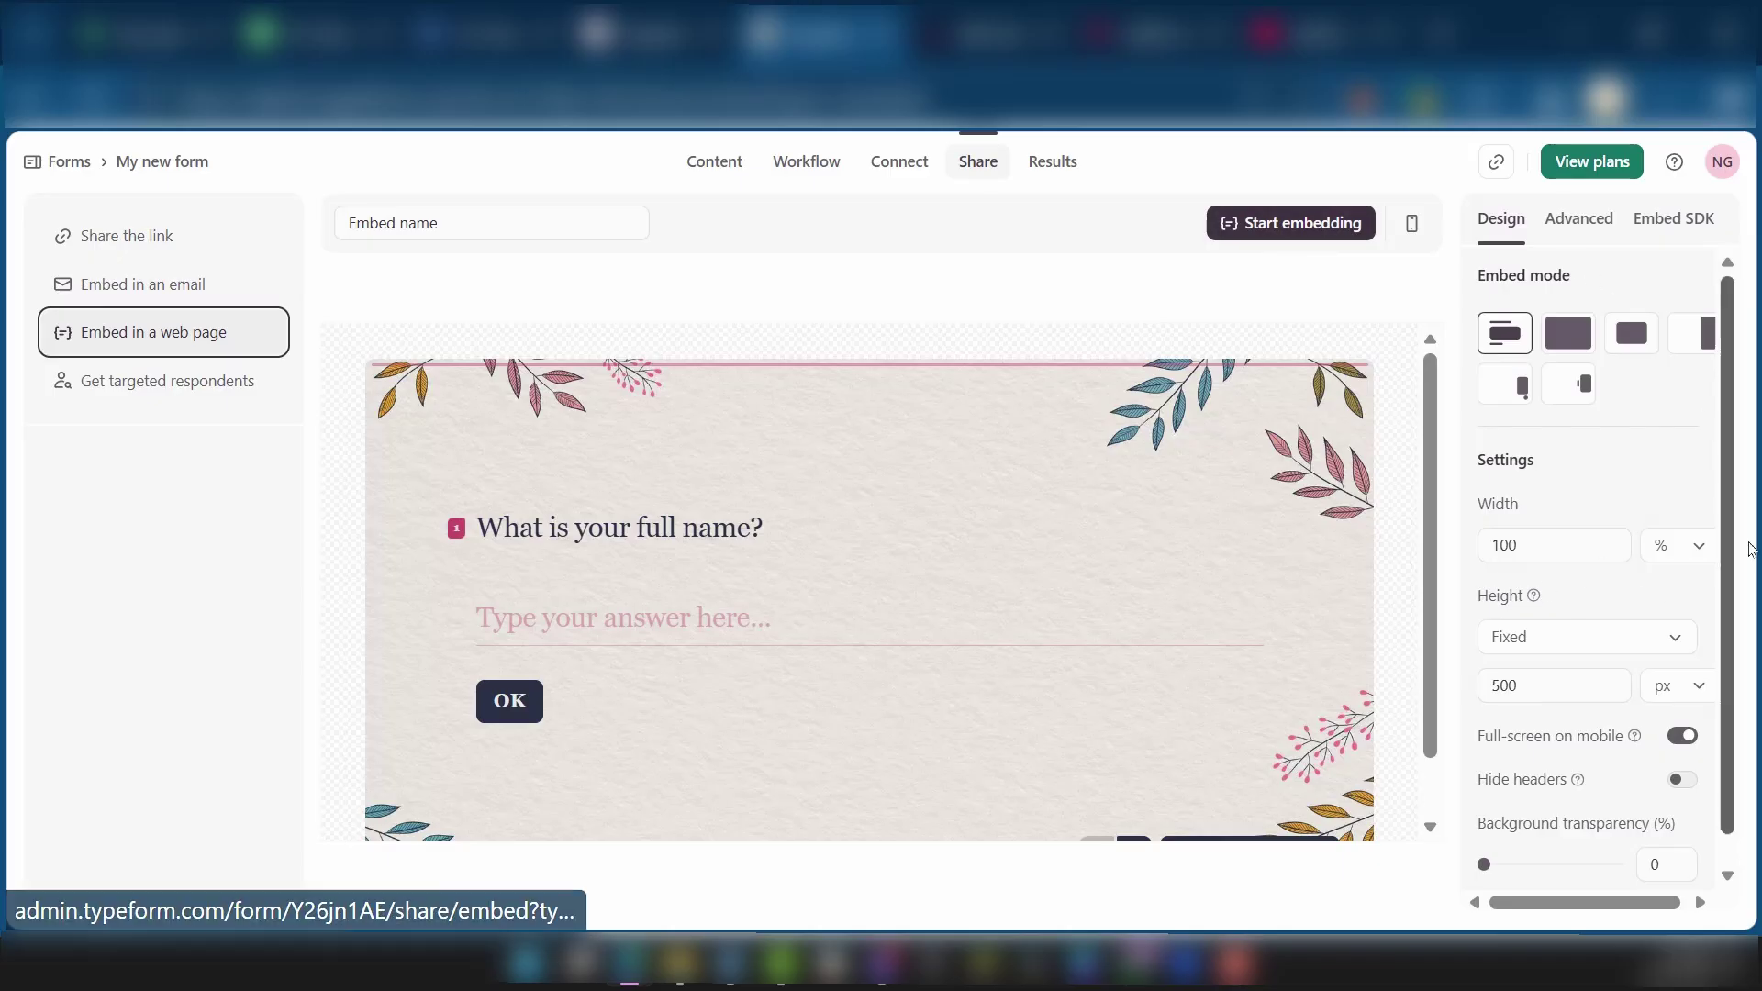
pyautogui.click(1585, 223)
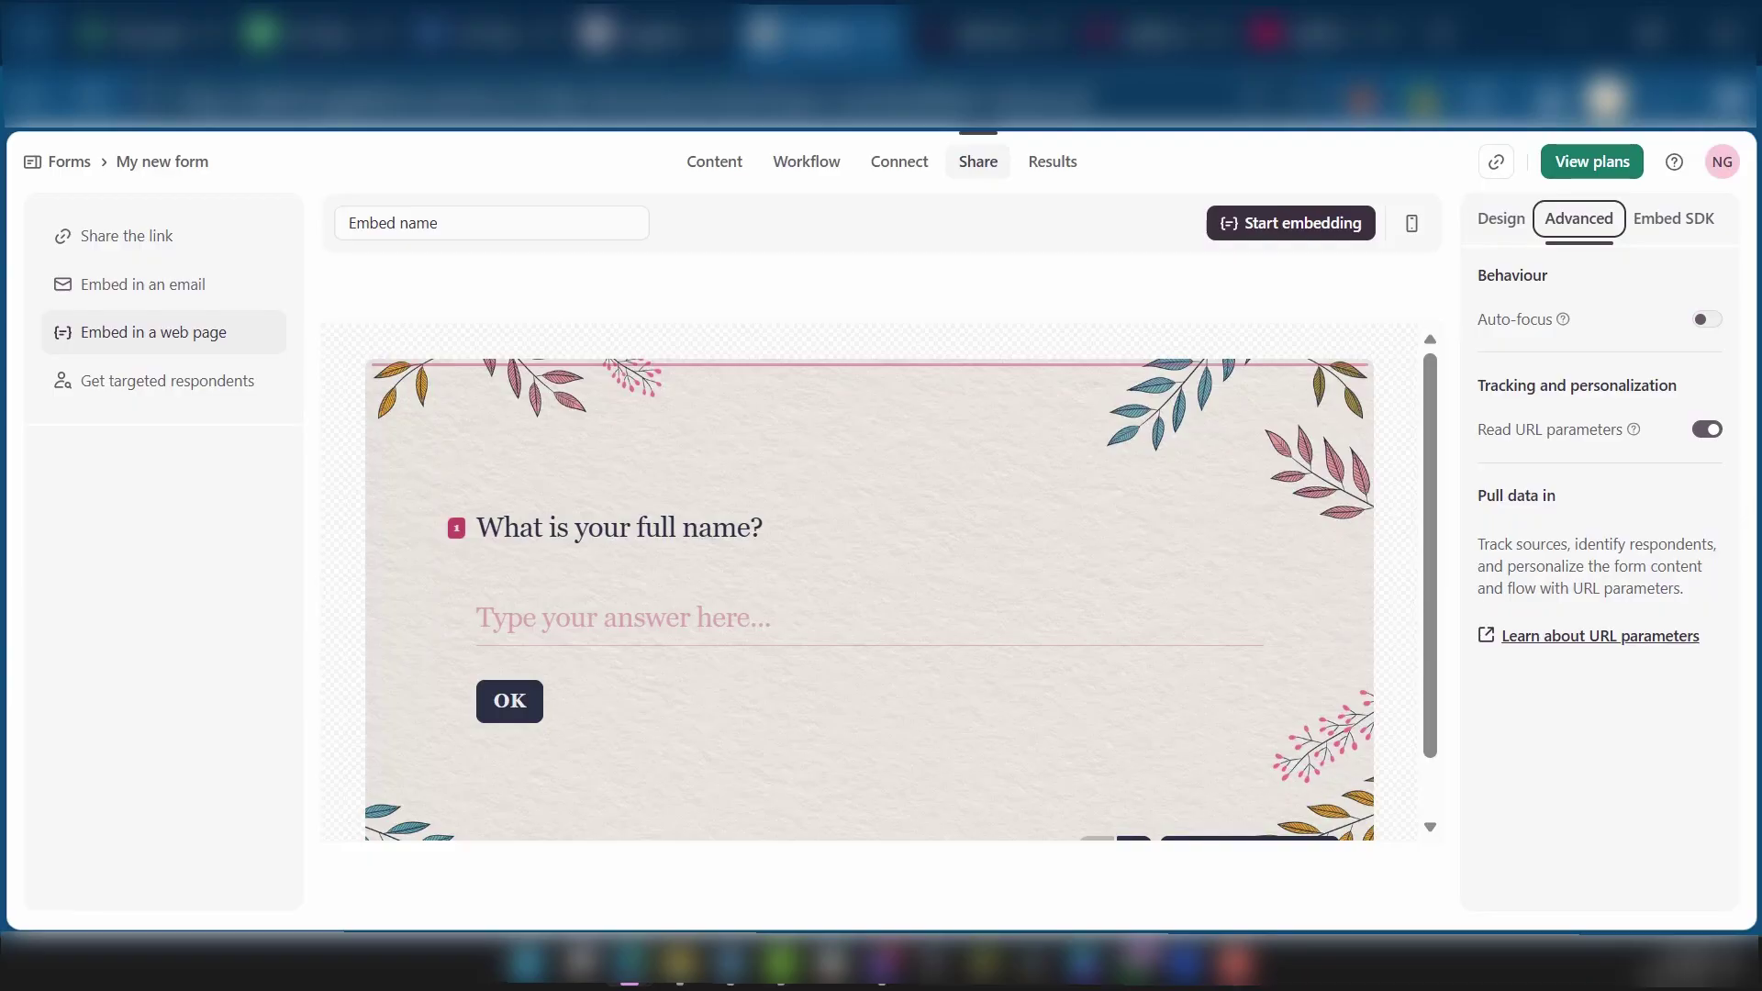
pyautogui.scroll(-1, 1109, 630)
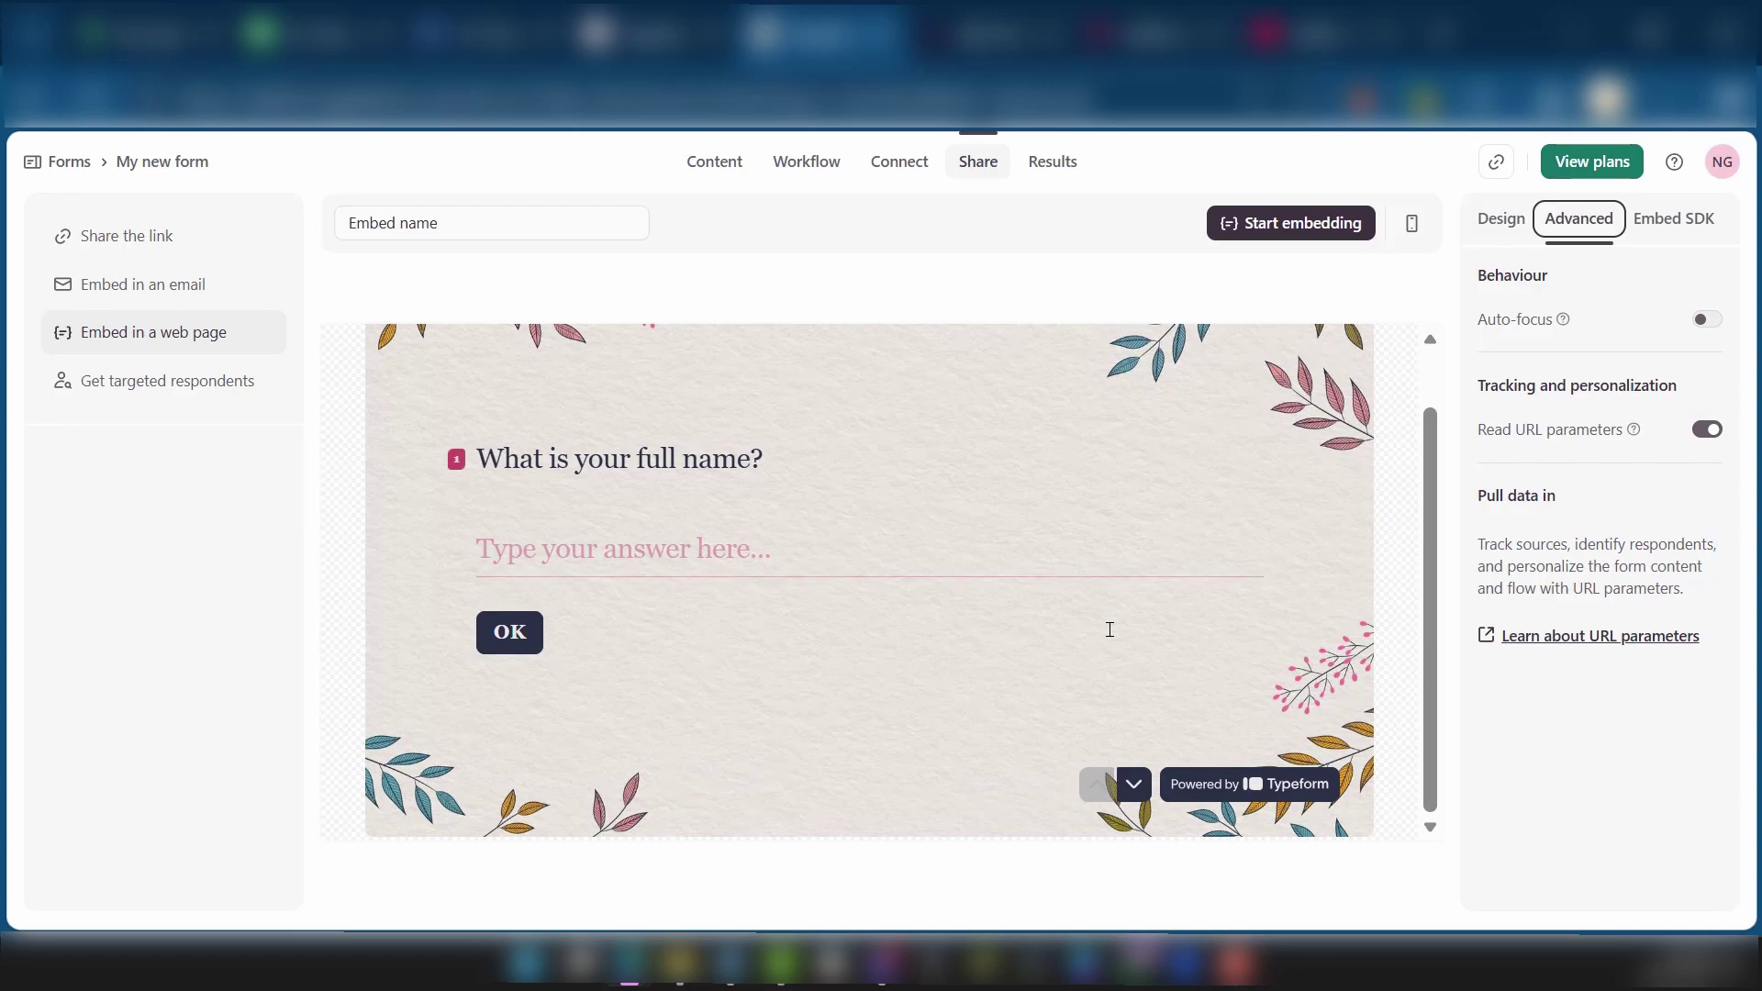